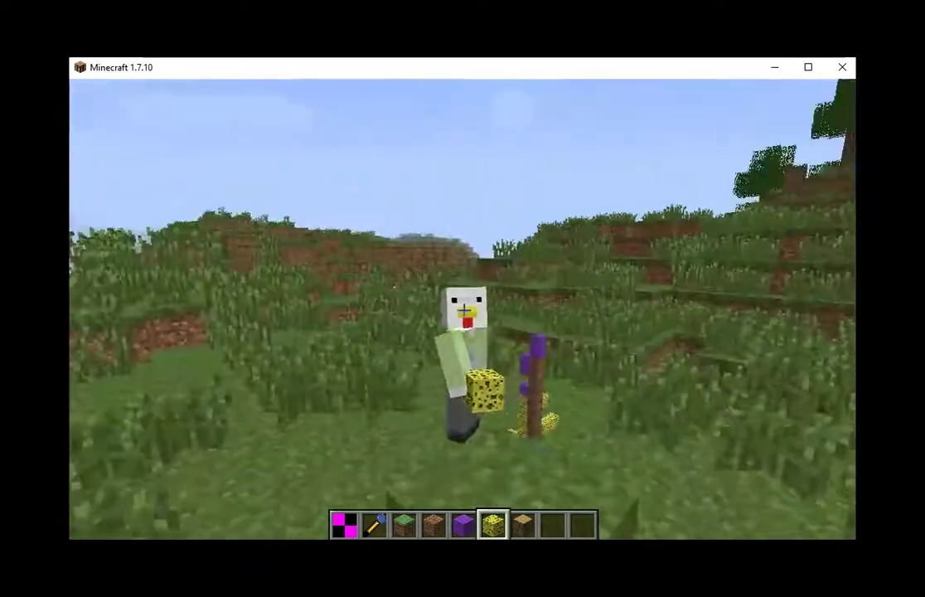
# Stack two grass blocks and a dirt block into a small pillar on the meadow
pyautogui.press('3')
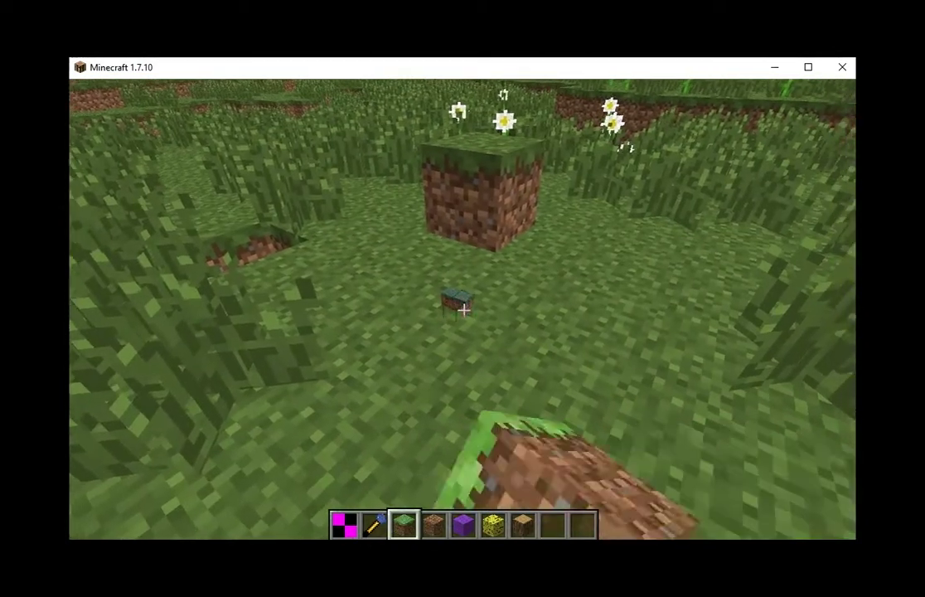
pyautogui.click(463, 310)
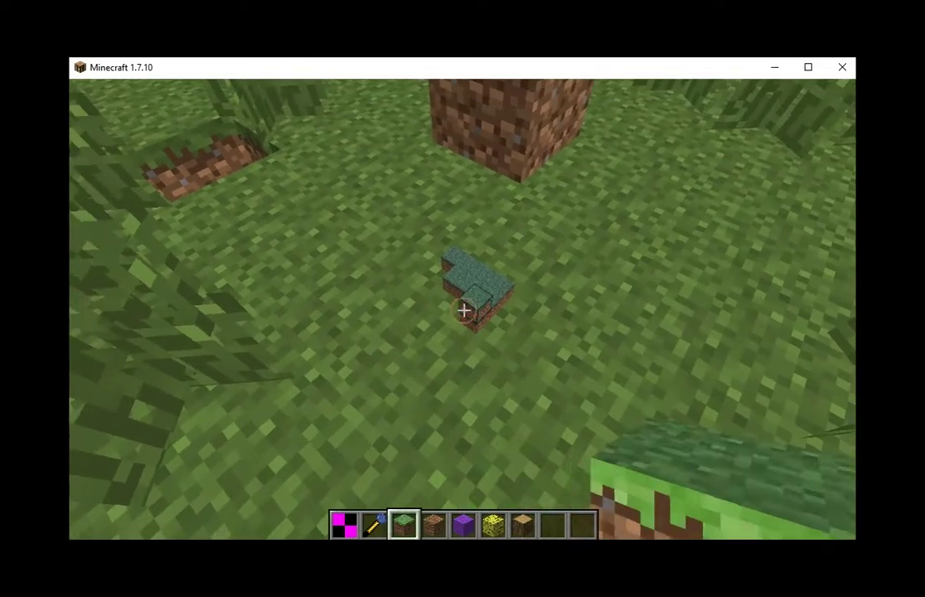
pyautogui.rightClick(463, 310)
pyautogui.rightClick(464, 310)
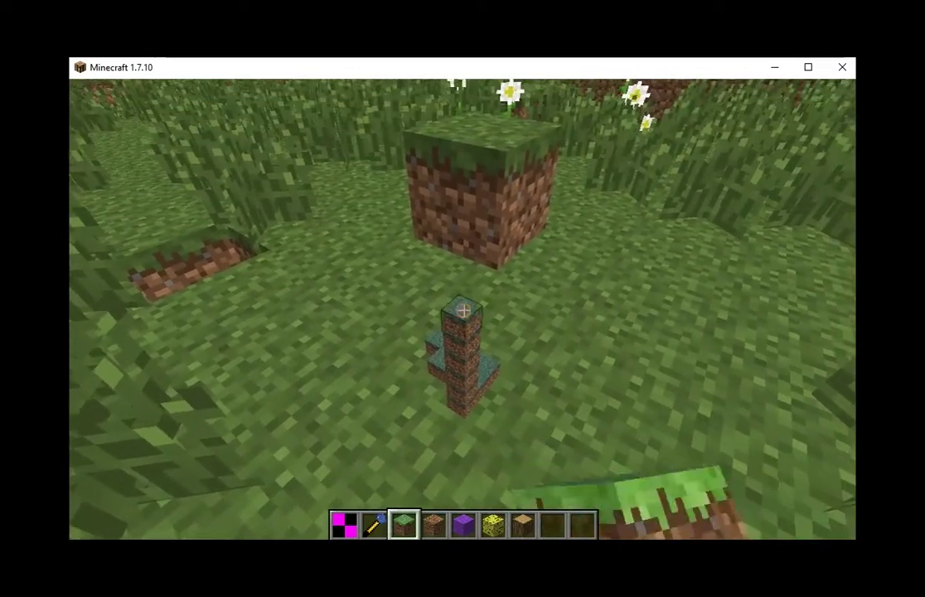
pyautogui.press('4')
pyautogui.rightClick(463, 310)
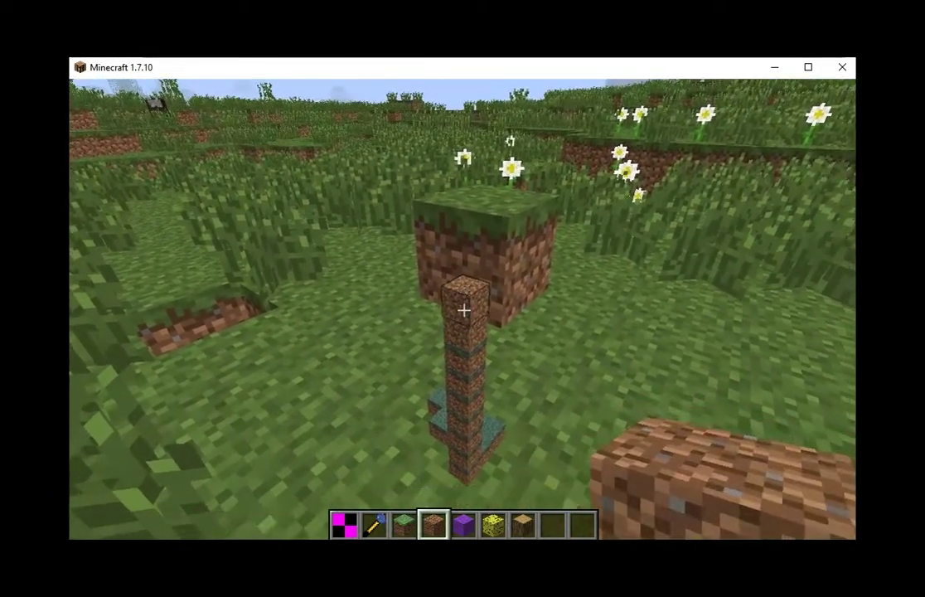
# Add four purple wool blocks up the side of the pillar
pyautogui.press('5')
pyautogui.rightClick(463, 310)
pyautogui.rightClick(463, 310)
pyautogui.rightClick(463, 310)
pyautogui.rightClick(464, 310)
# Place four sponge blocks on and around the pillar's base
pyautogui.press('6')
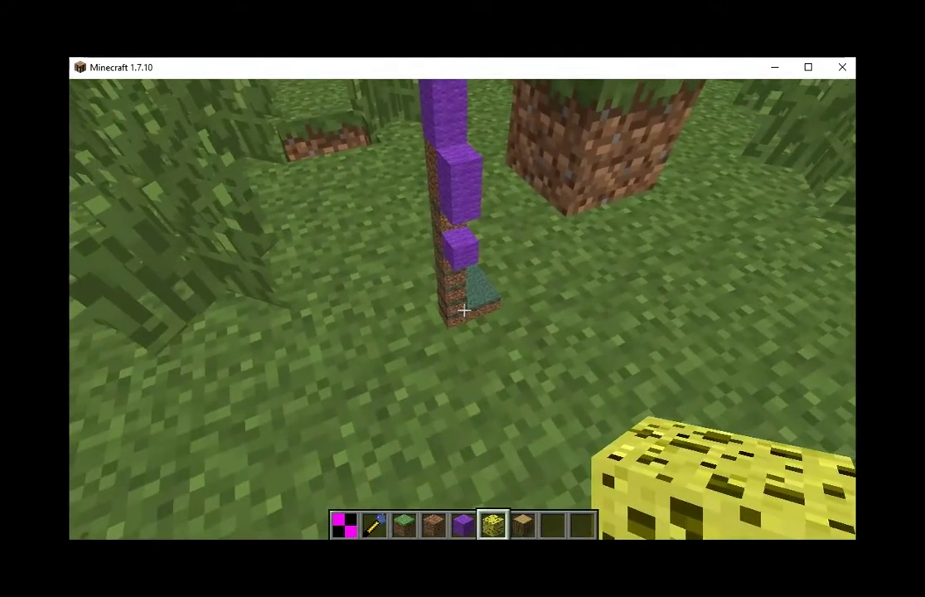
pyautogui.rightClick(463, 310)
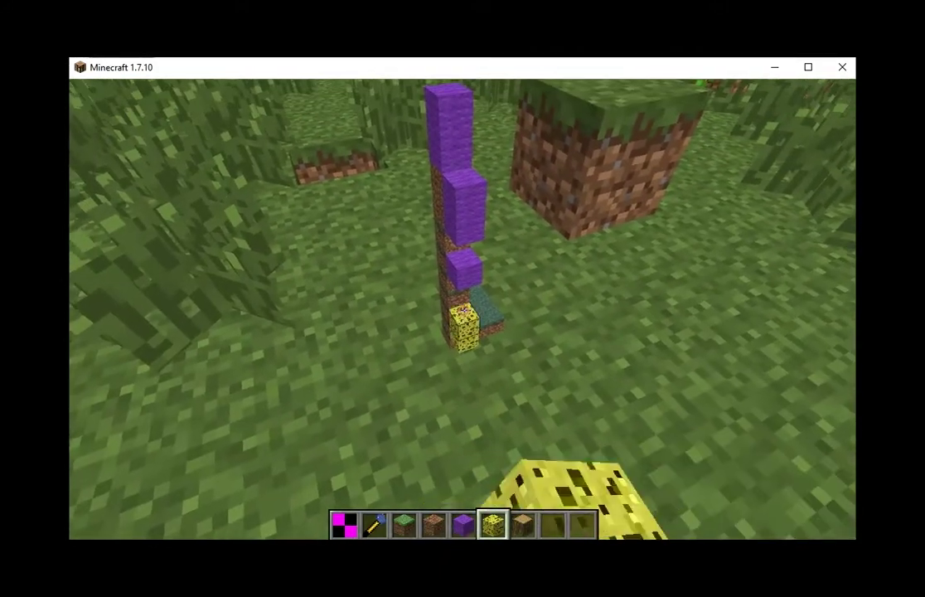
pyautogui.rightClick(463, 310)
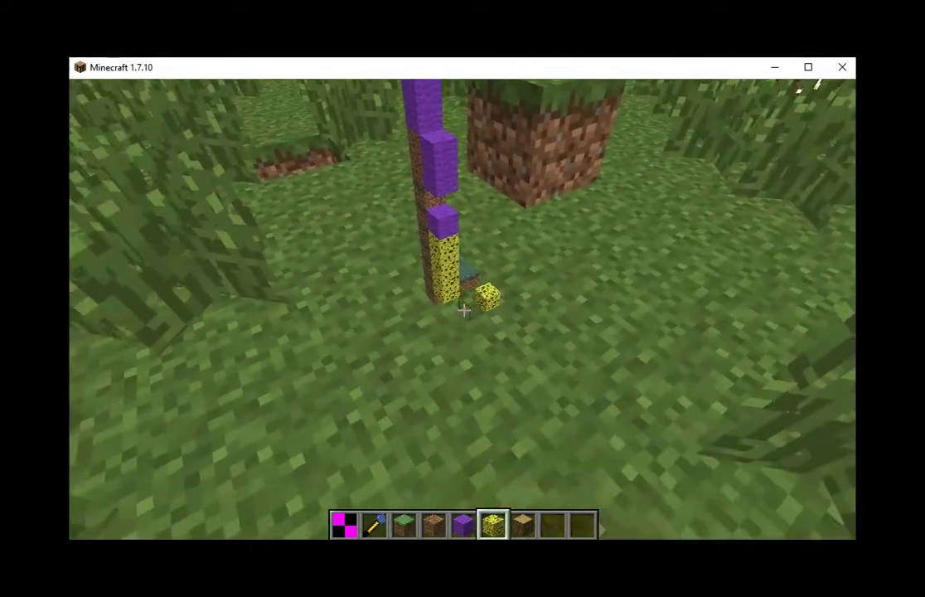
pyautogui.rightClick(463, 310)
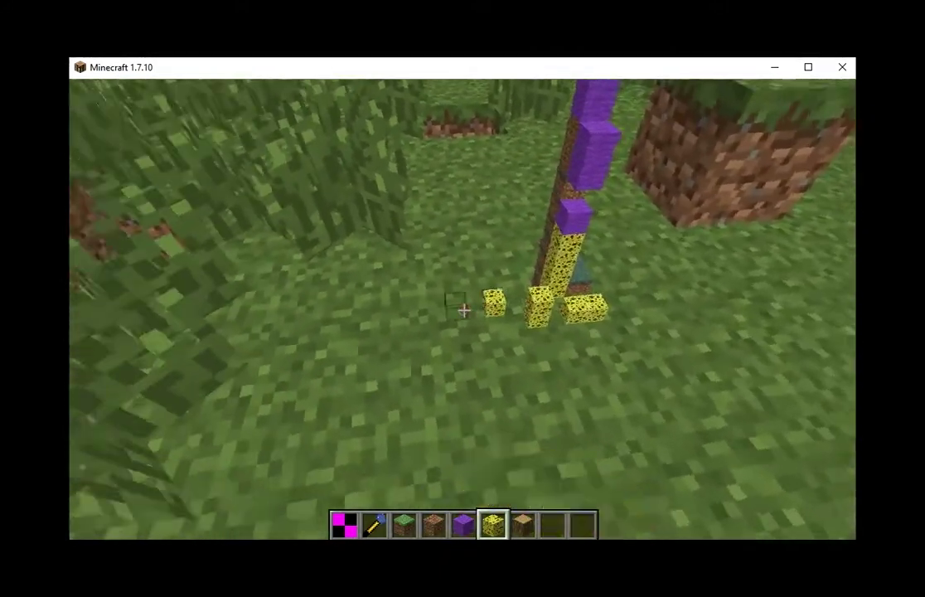
pyautogui.rightClick(463, 310)
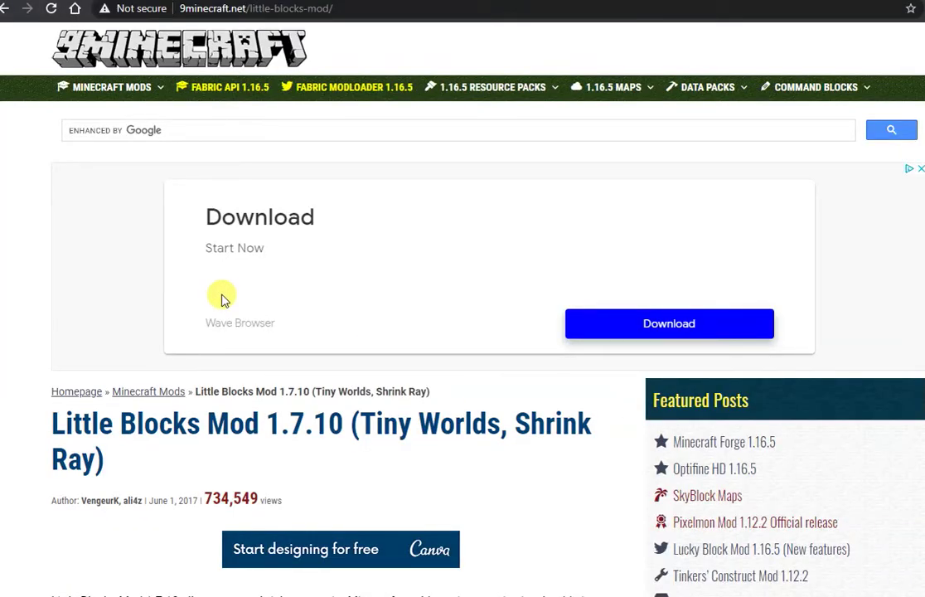
# Scroll the Little Blocks Mod page down to its How to install section
pyautogui.scroll(-5, 223, 299)
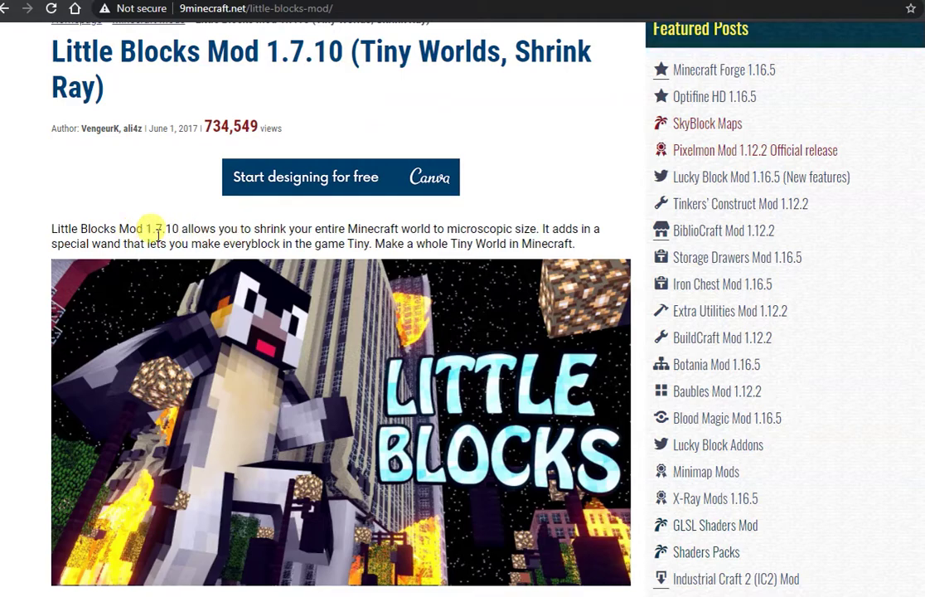
pyautogui.scroll(-1, 156, 232)
pyautogui.scroll(-1, 158, 240)
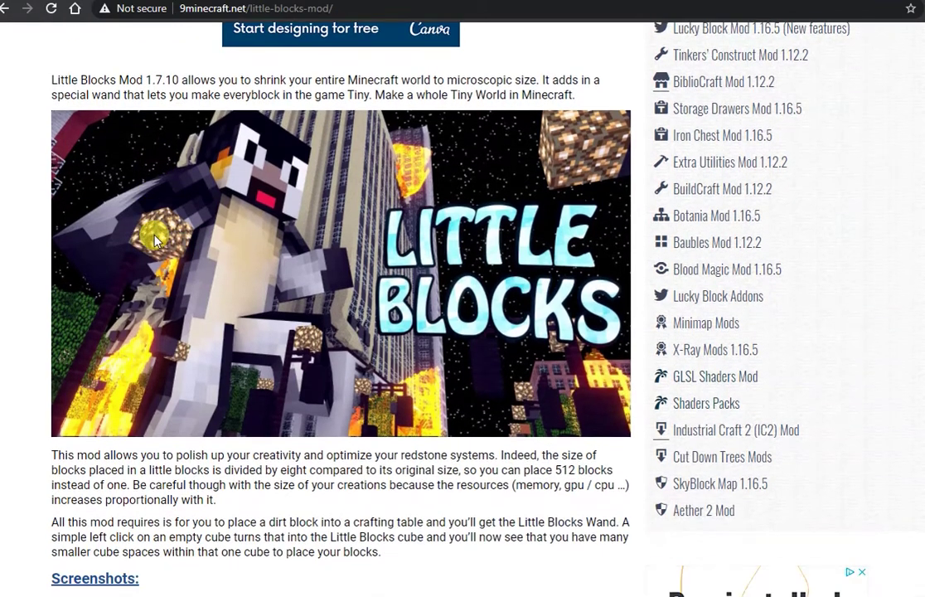
pyautogui.scroll(-15, 179, 269)
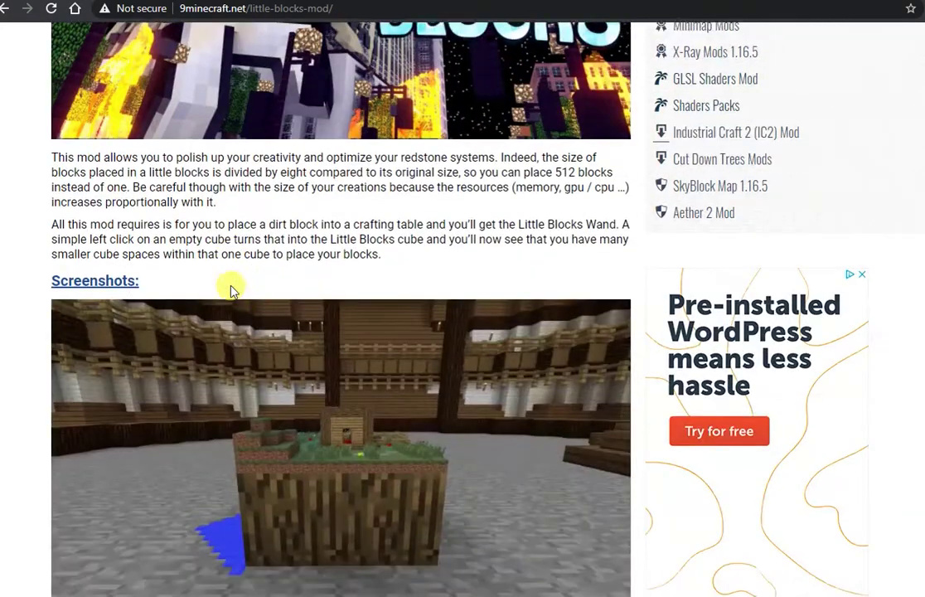
pyautogui.scroll(-15, 236, 286)
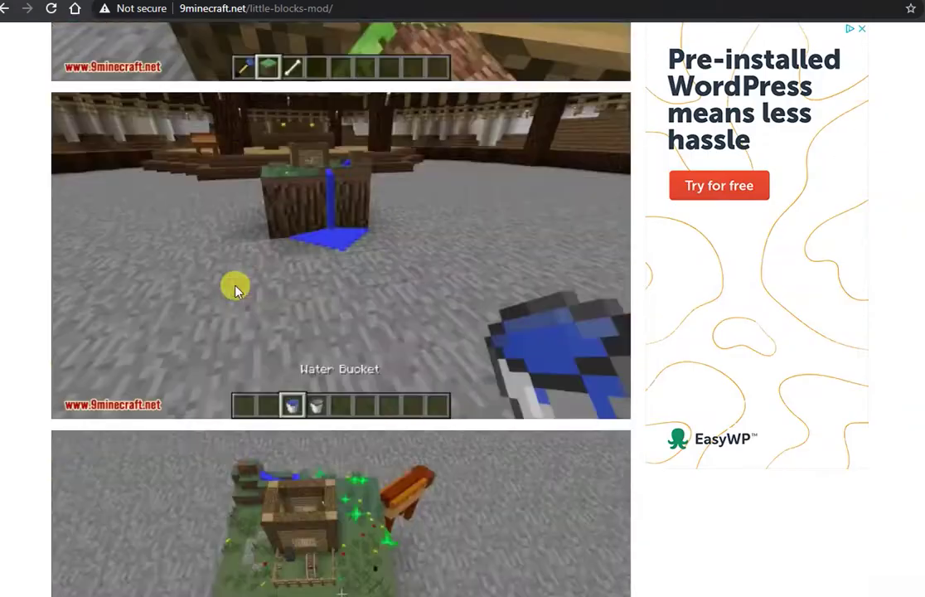
pyautogui.scroll(-15, 237, 284)
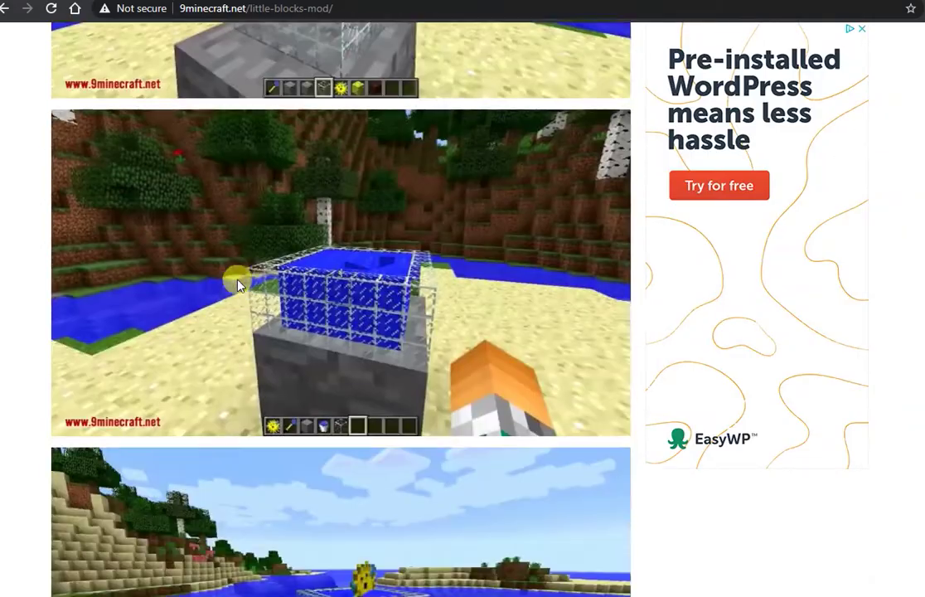
pyautogui.scroll(-9, 237, 283)
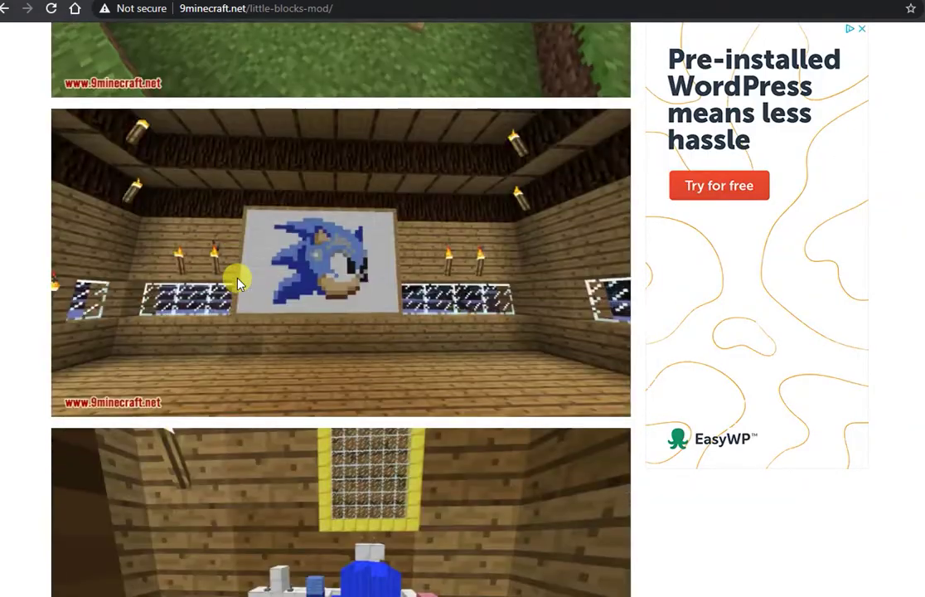
pyautogui.scroll(-10, 238, 282)
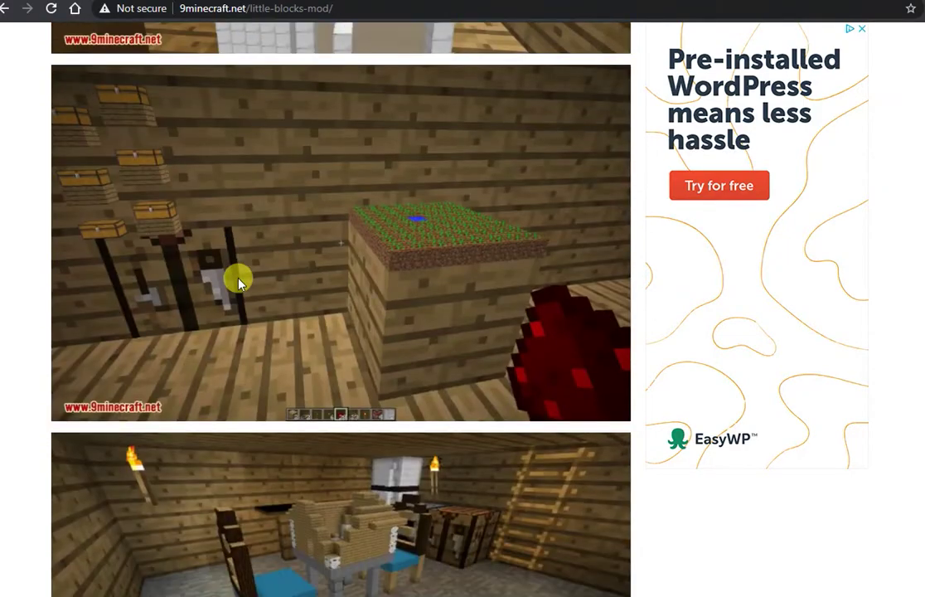
pyautogui.scroll(-7, 239, 283)
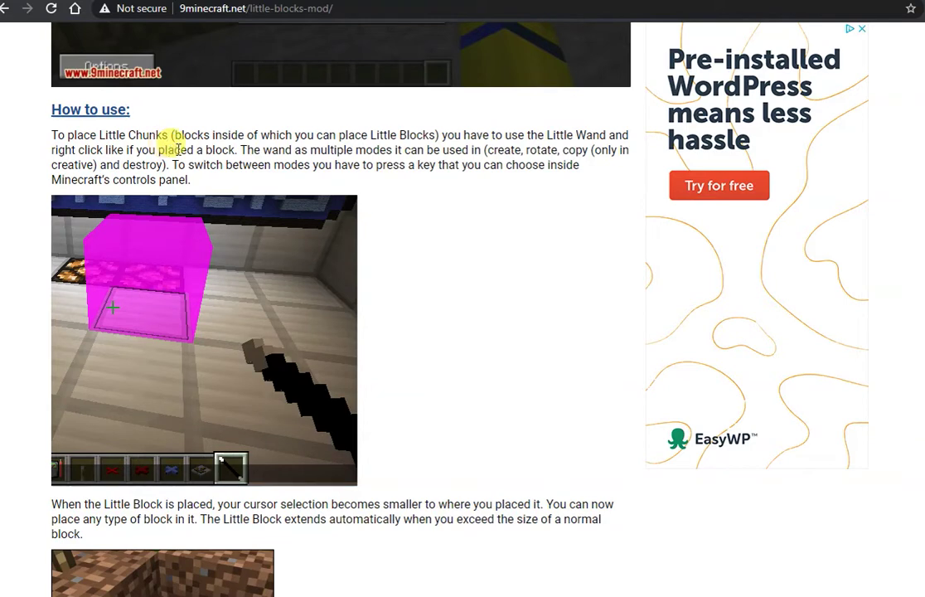
pyautogui.scroll(-10, 254, 302)
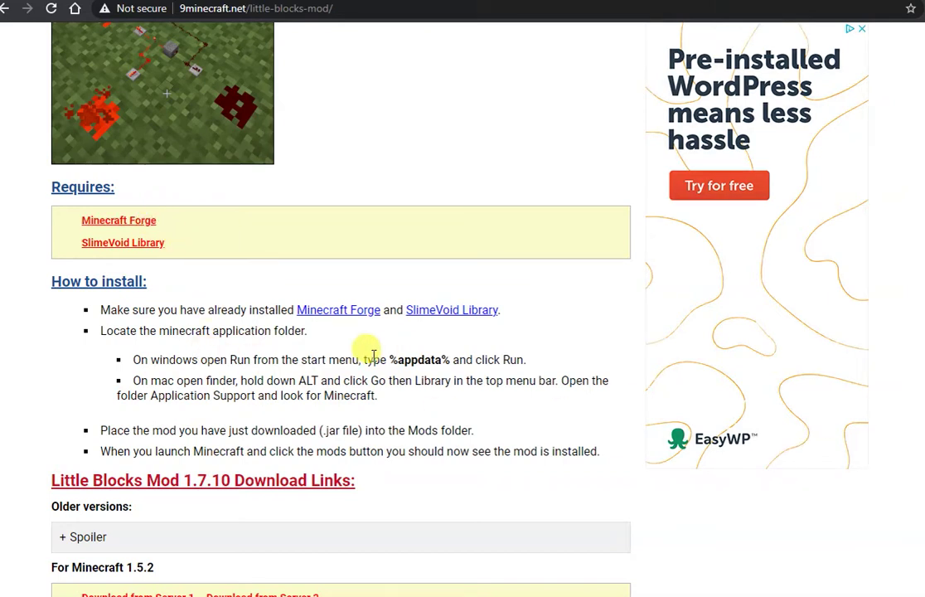
# Highlight the first install requirement, then search Google for 'minecraft forge'
pyautogui.moveTo(101, 309); pyautogui.dragTo(524, 313)
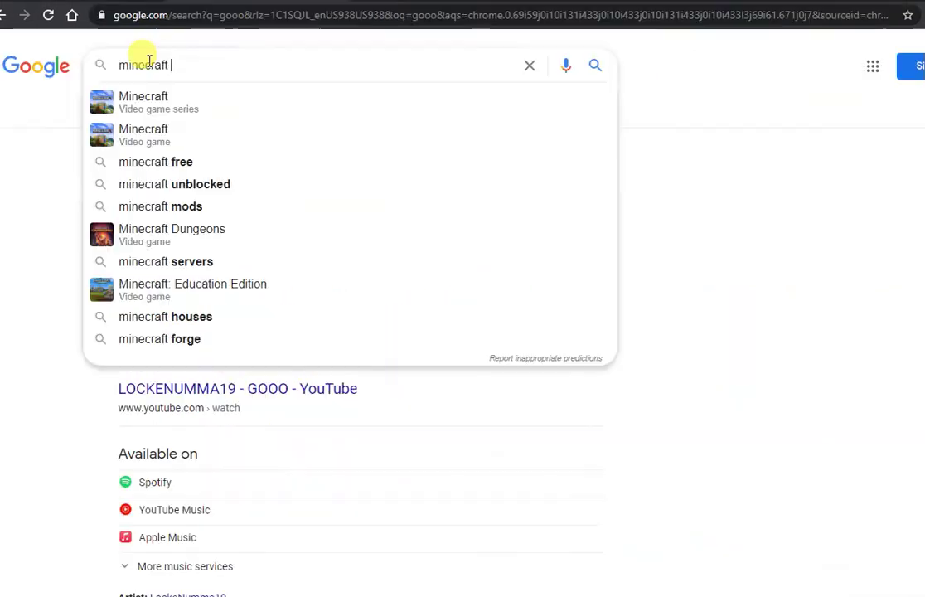
pyautogui.write('forge')
pyautogui.press('Return')
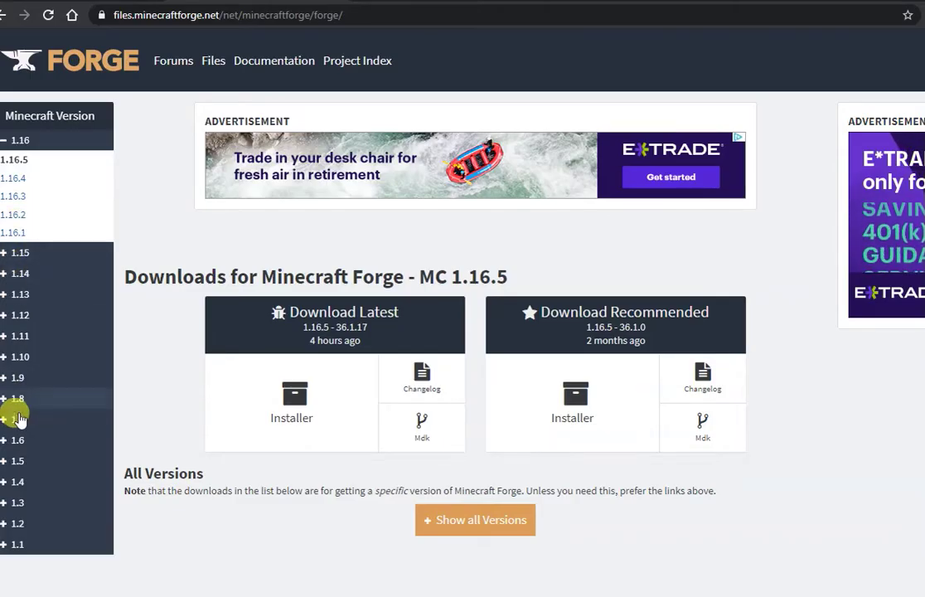
# Open the Forge 1.7.10 downloads, confirm the mod targets 1.7.10, and start the Recommended Installer download
pyautogui.click(16, 419)
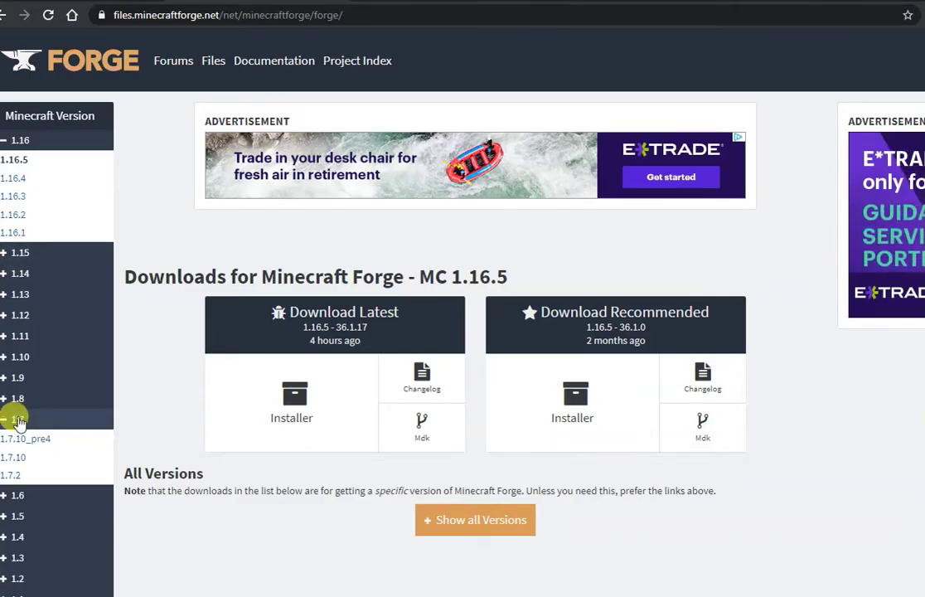
pyautogui.click(10, 461)
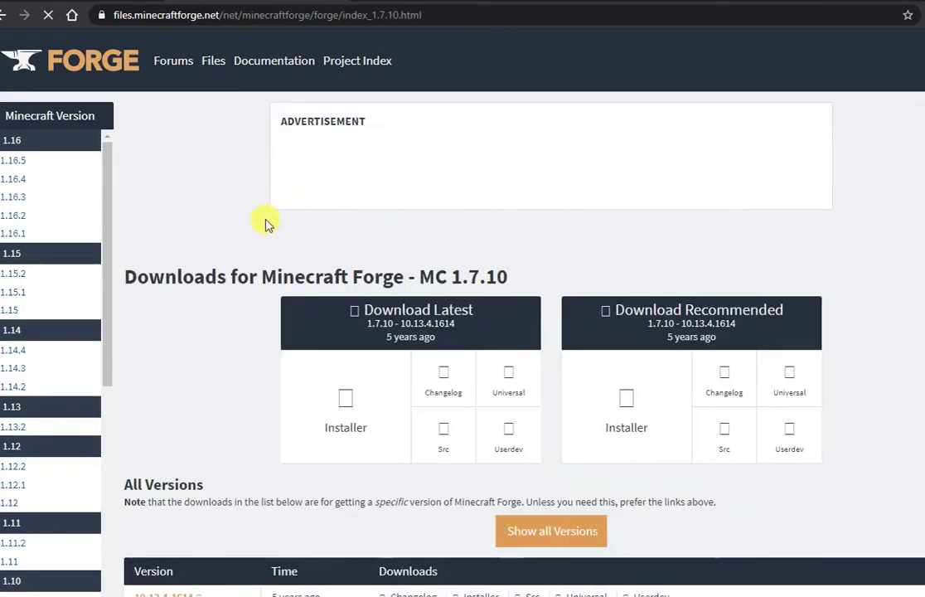
pyautogui.hotkey('ctrl', 'w')
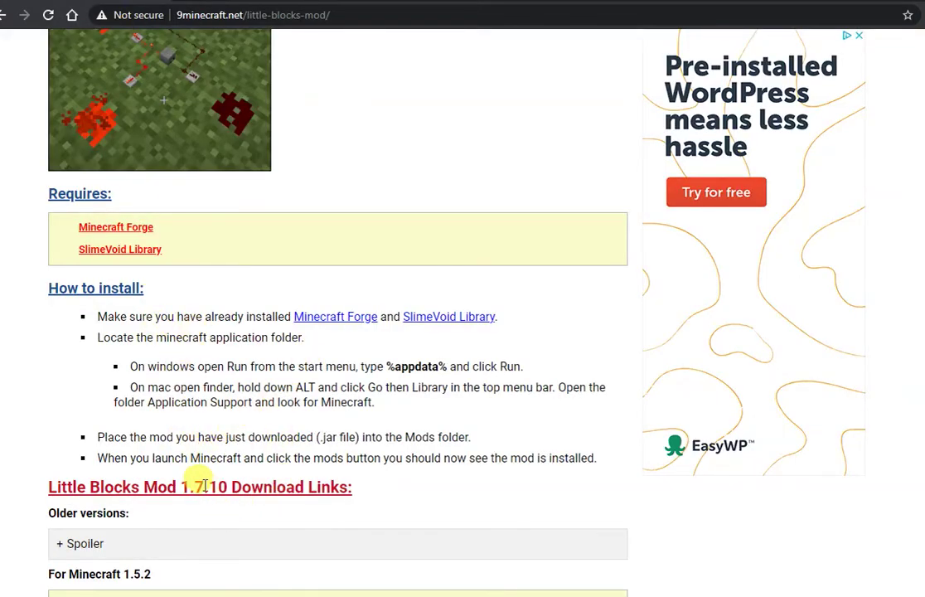
pyautogui.scroll(-4, 203, 485)
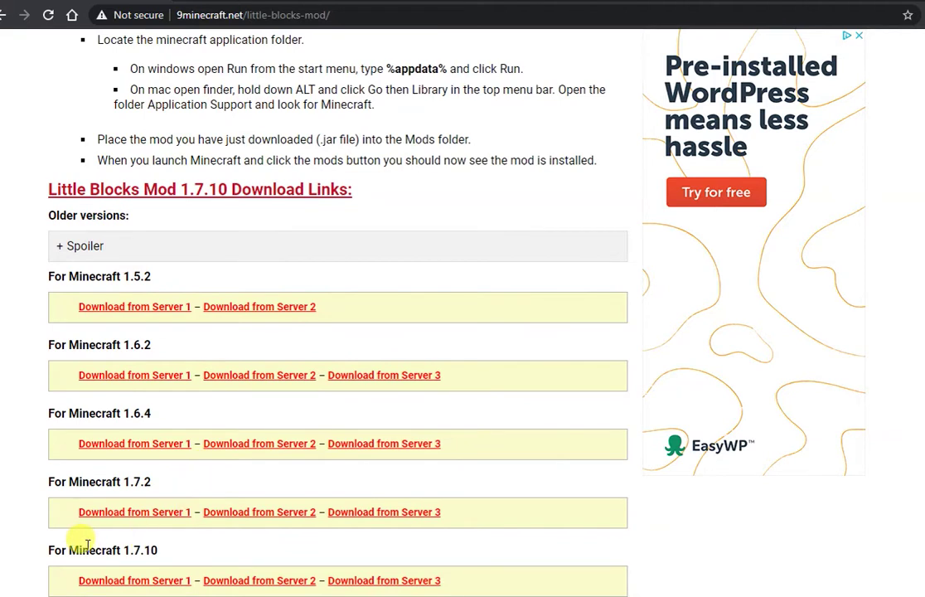
pyautogui.moveTo(49, 550); pyautogui.dragTo(199, 551)
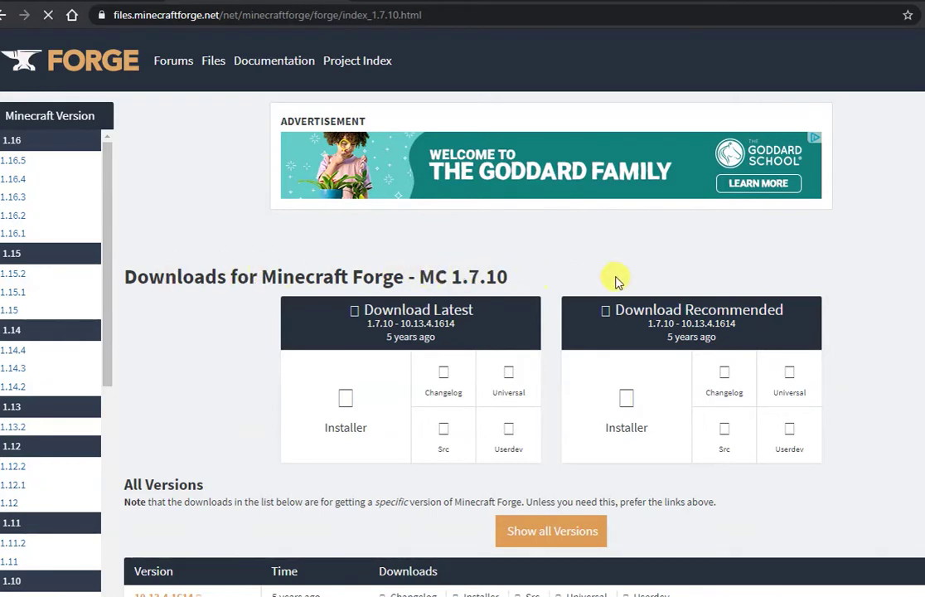
pyautogui.click(625, 402)
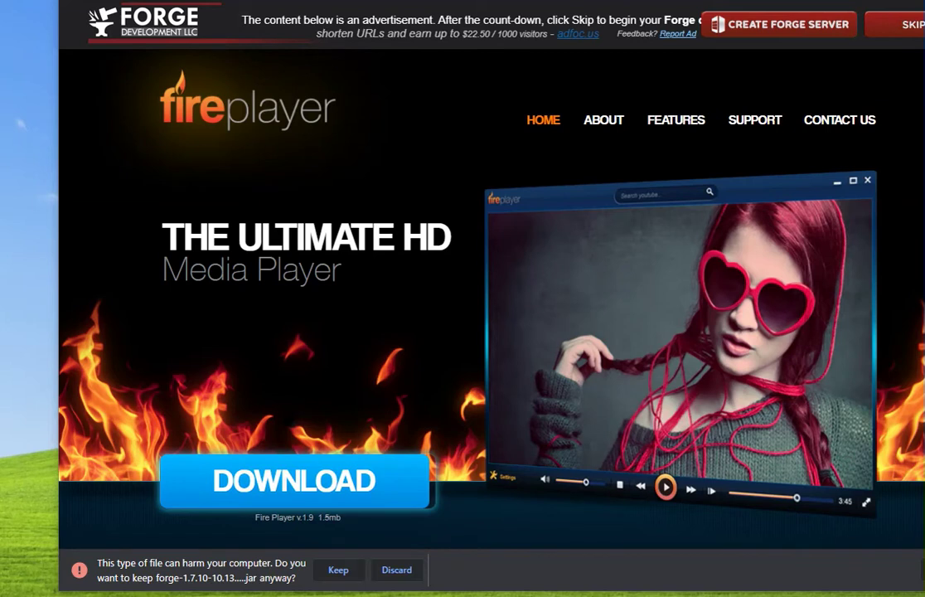
# Keep the flagged forge-1.7.10-10.13.4.1614 installer jar and show it in its folder
pyautogui.click(330, 572)
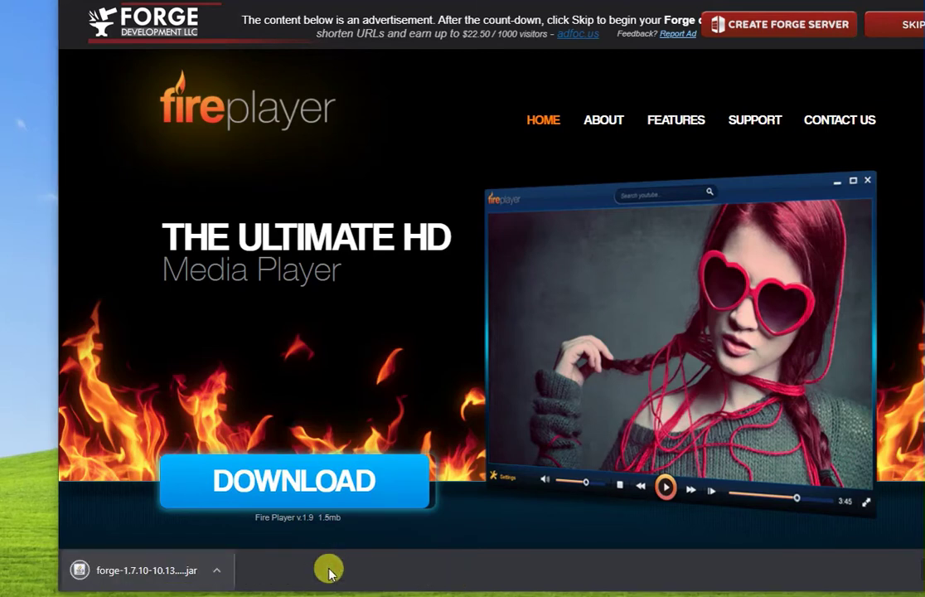
pyautogui.click(218, 570)
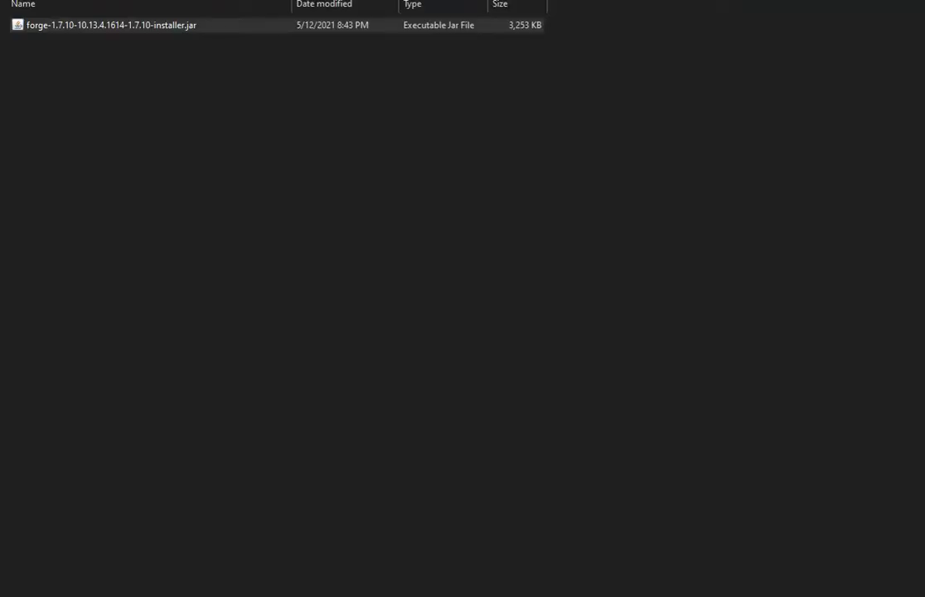
# Run the forge-1.7.10-10.13.4.1614 installer jar, install the client, and dismiss the Complete message
pyautogui.click(22, 24)
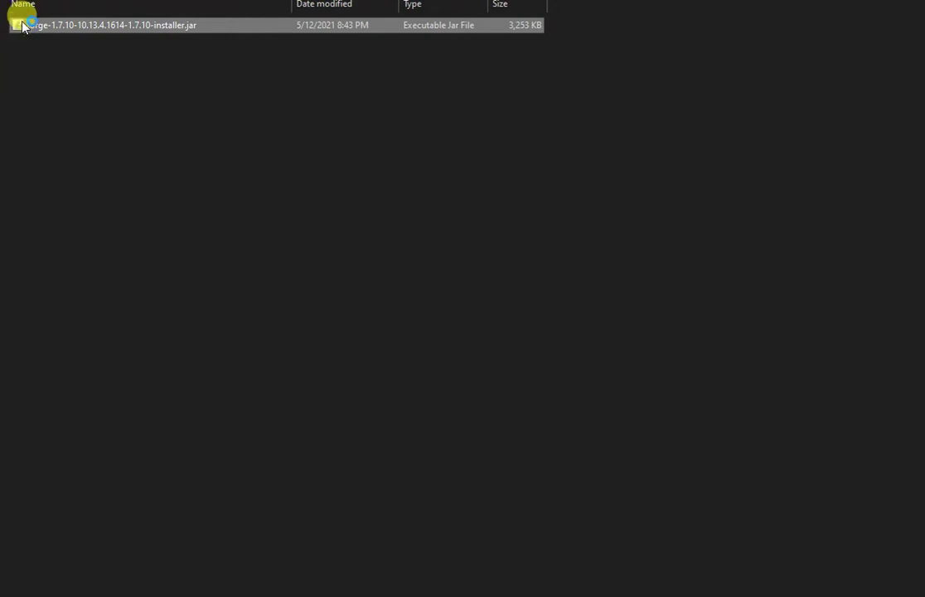
pyautogui.doubleClick(23, 25)
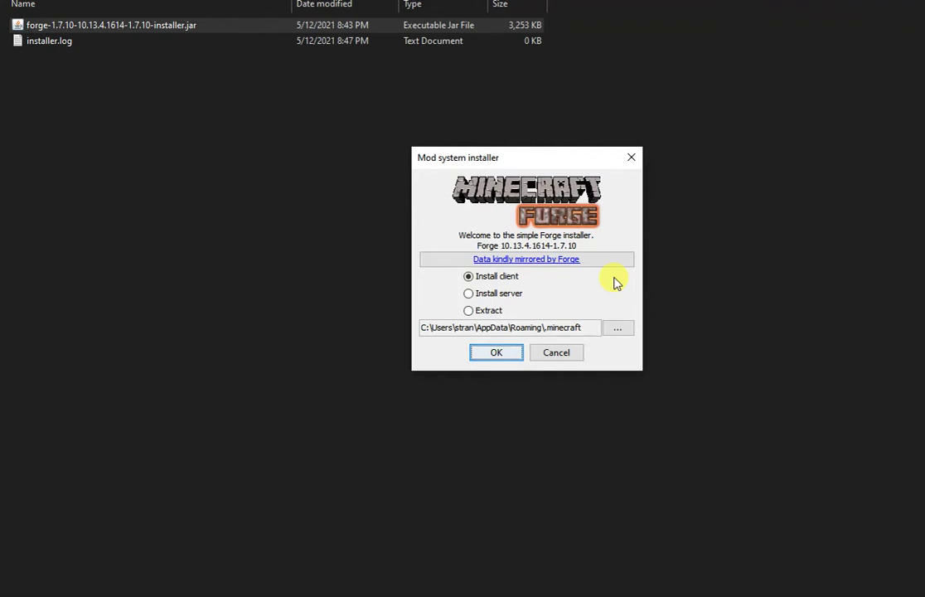
pyautogui.click(497, 352)
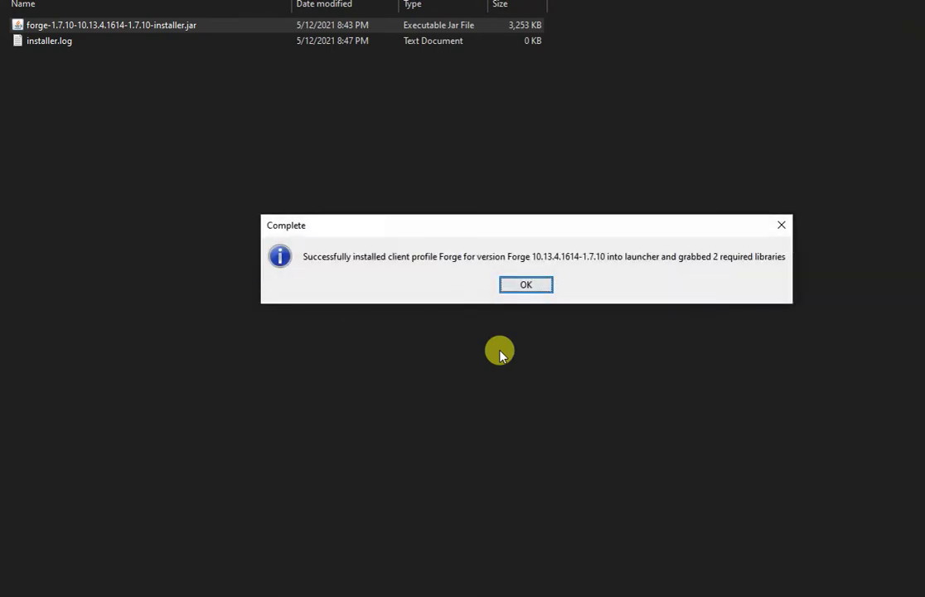
pyautogui.click(530, 287)
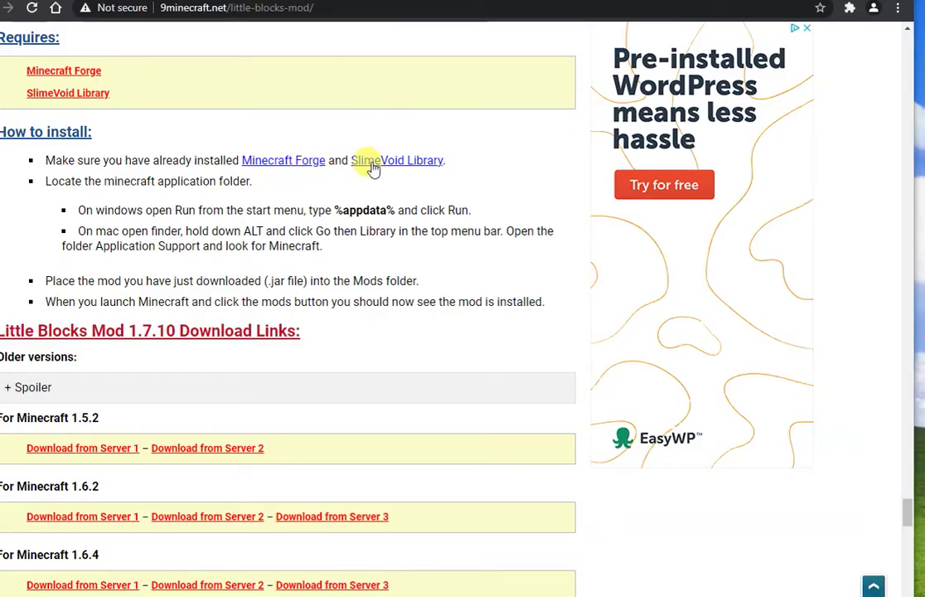
# Open the SlimeVoid Library link in a new tab and switch to it
pyautogui.rightClick(374, 164)
pyautogui.click(381, 172)
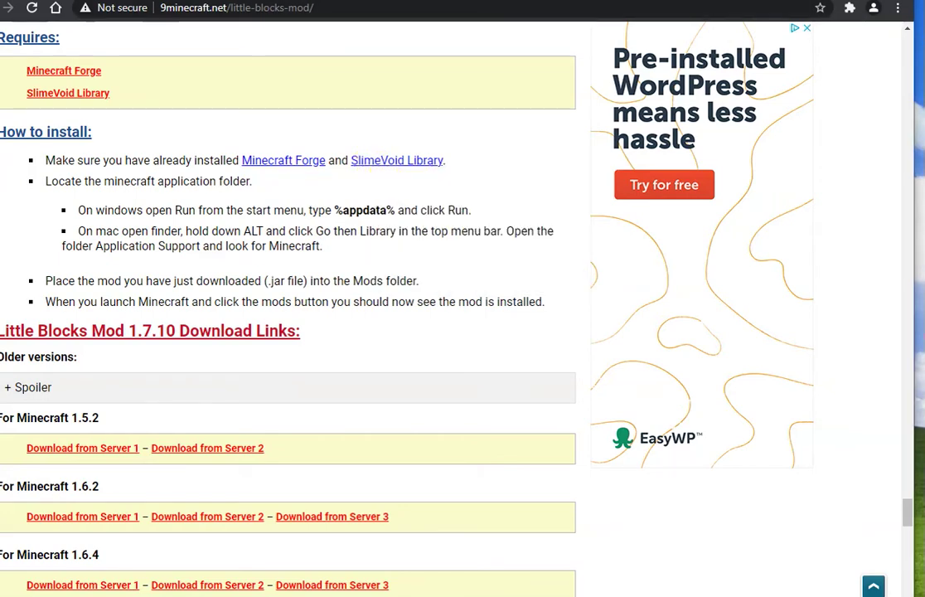
pyautogui.hotkey('ctrl', 'Tab')
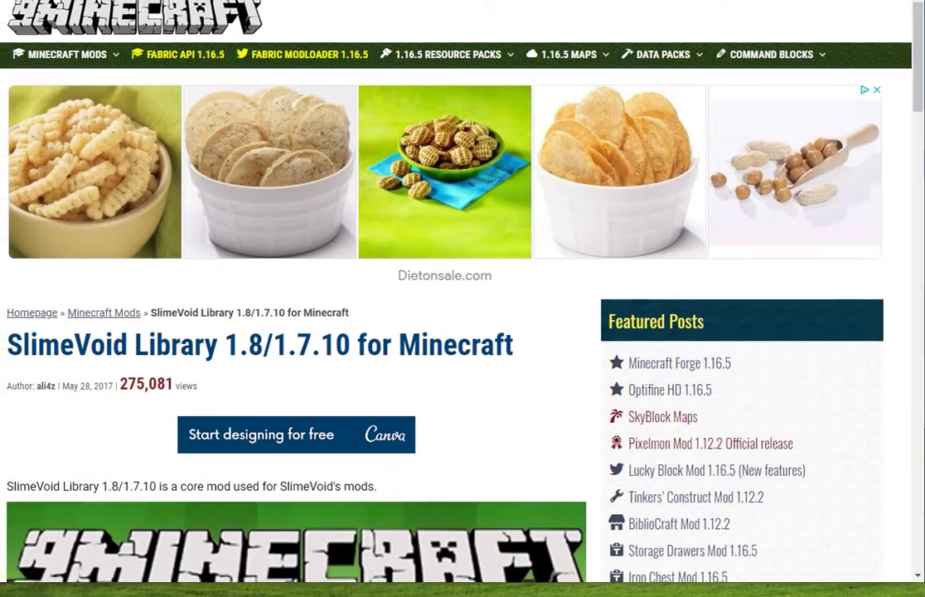
# Scroll to the For Minecraft 1.7.10 section and follow its download link
pyautogui.scroll(-5, 346, 241)
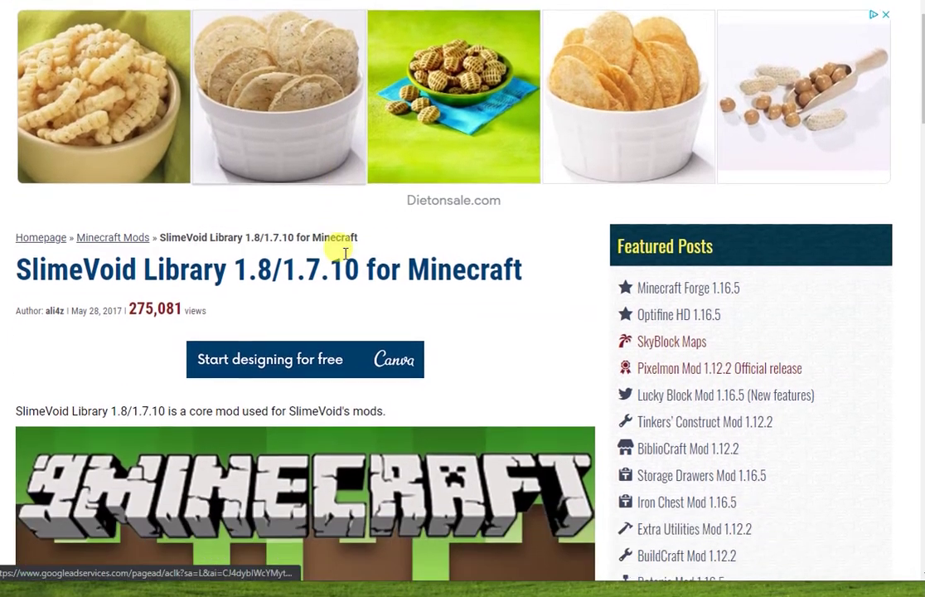
pyautogui.scroll(-3, 300, 282)
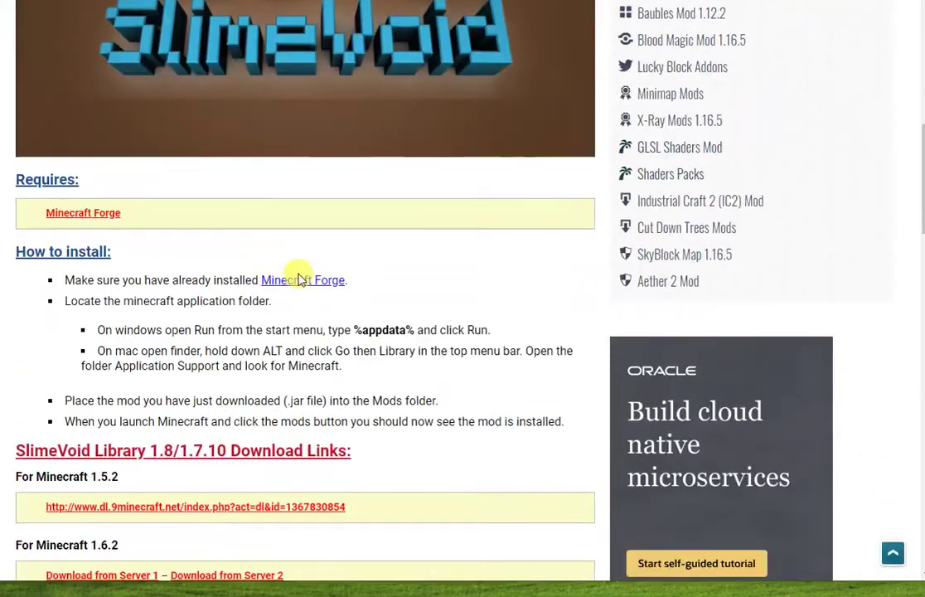
pyautogui.scroll(-2, 160, 285)
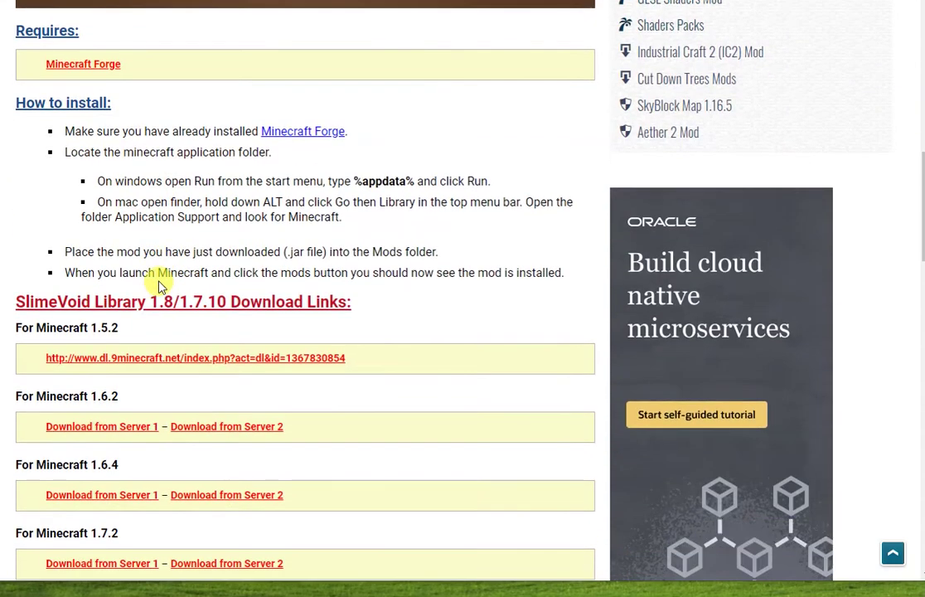
pyautogui.scroll(-3, 174, 264)
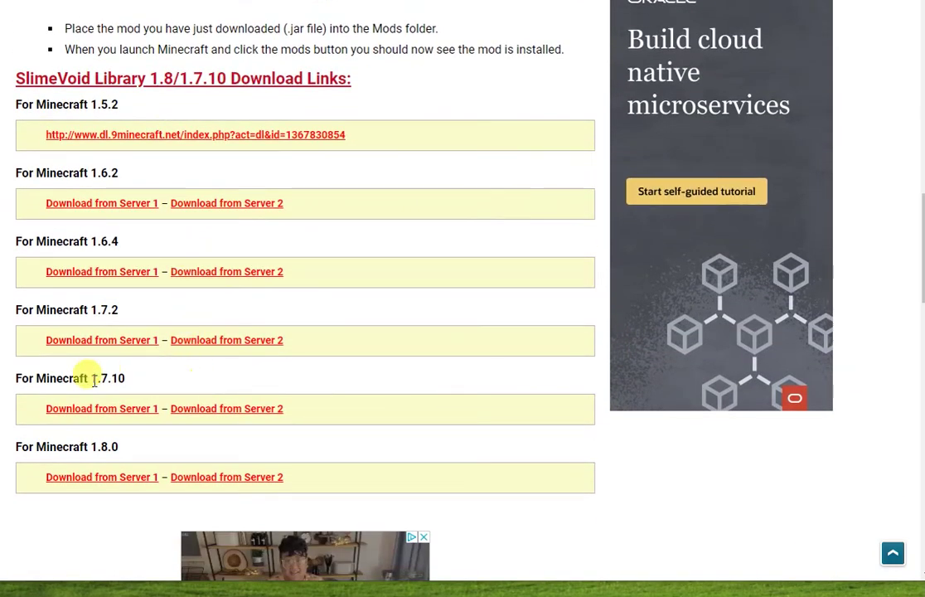
pyautogui.moveTo(16, 378); pyautogui.dragTo(133, 379)
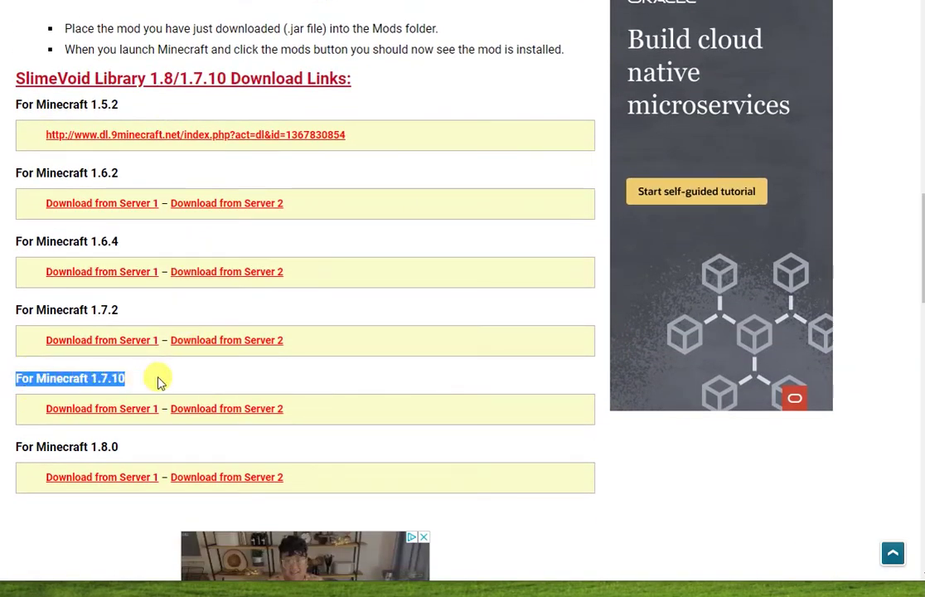
pyautogui.click(170, 379)
pyautogui.click(139, 410)
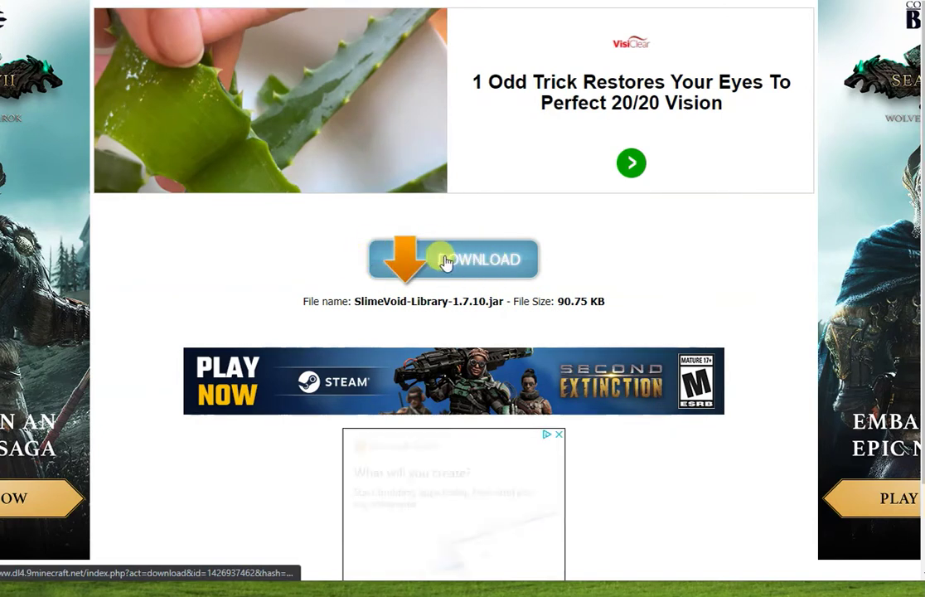
# Download SlimeVoid-Library-1.7.10.jar and keep it despite Chrome's warning
pyautogui.click(447, 262)
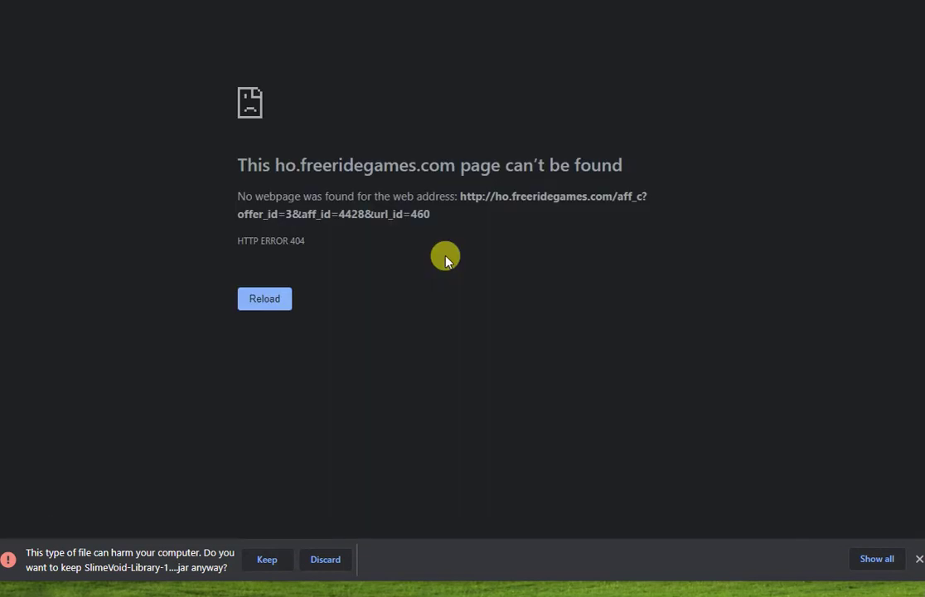
pyautogui.click(267, 560)
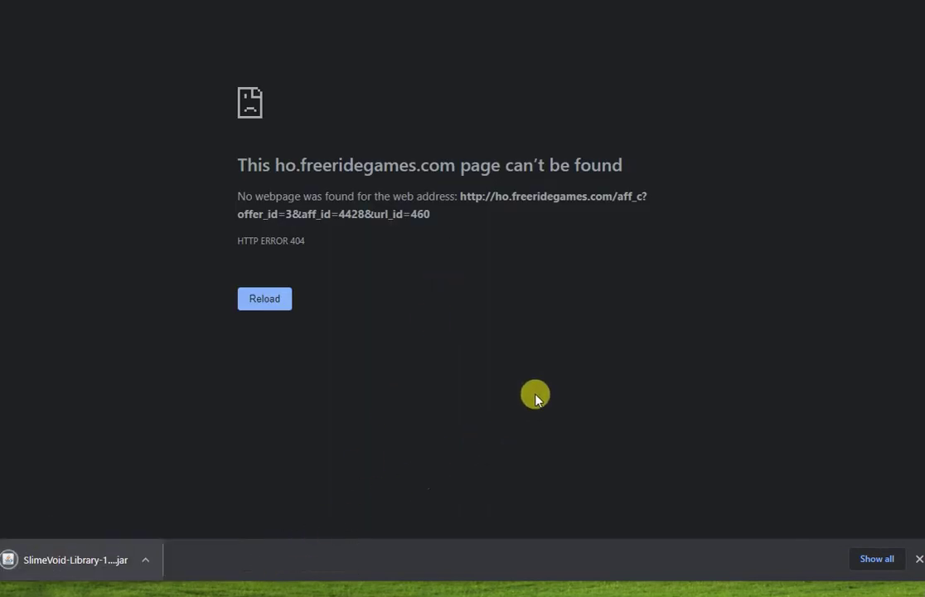
pyautogui.hotkey('alt', 'Left')
# Show SlimeVoid-Library-1.7.10.jar in its download folder and copy the file
pyautogui.click(150, 563)
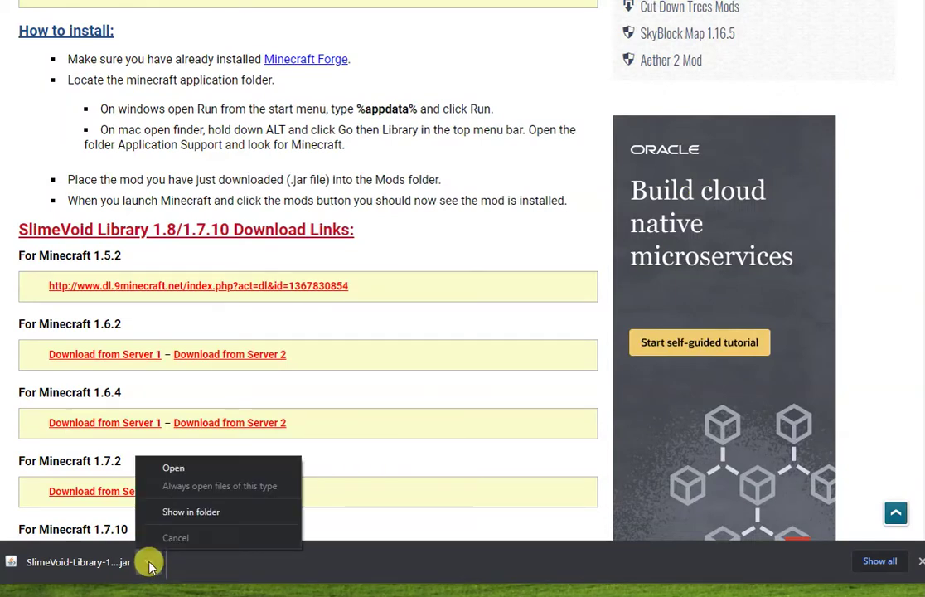
pyautogui.click(179, 513)
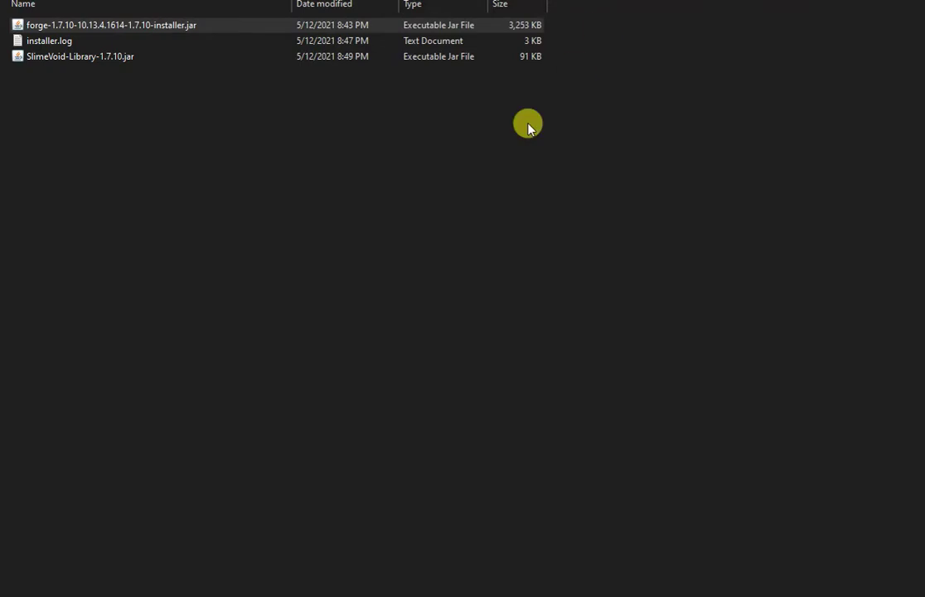
pyautogui.click(77, 56)
pyautogui.rightClick(78, 56)
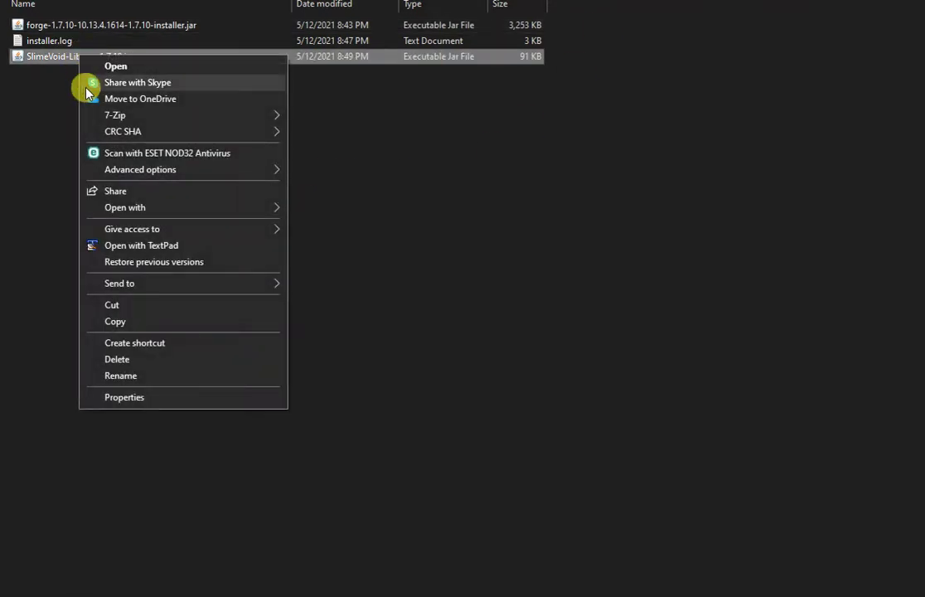
pyautogui.click(116, 321)
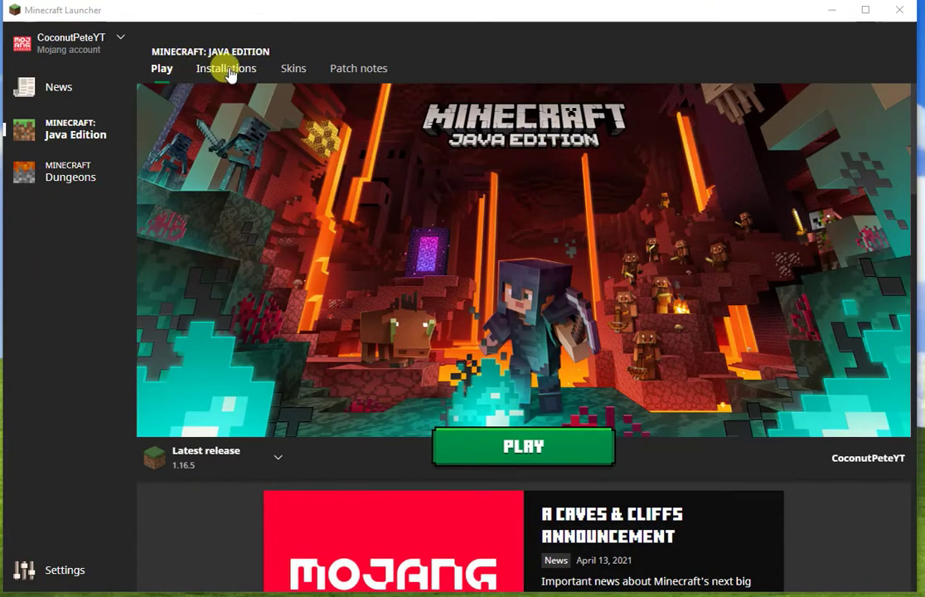
# Start a new launcher installation and name it TinyBlocks
pyautogui.click(231, 72)
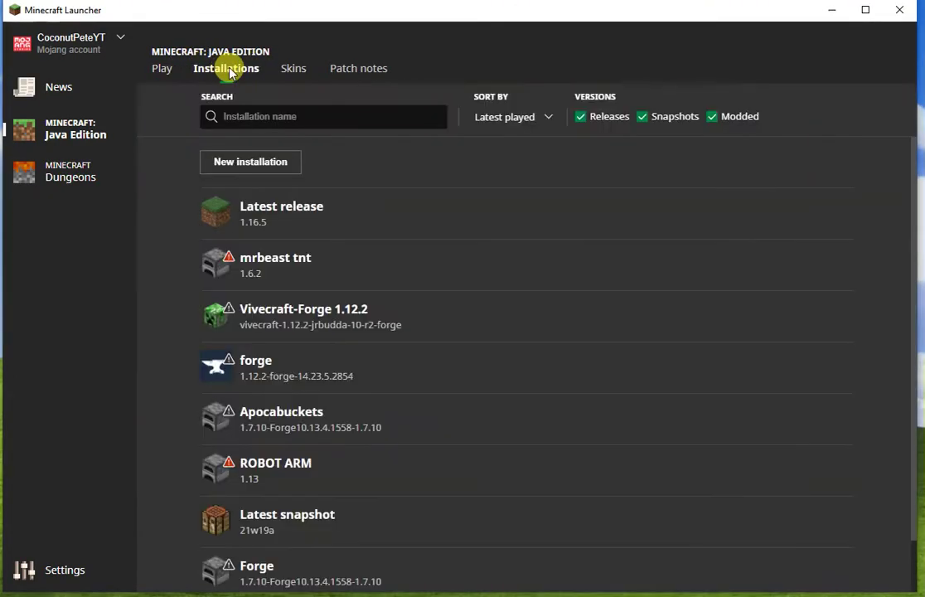
pyautogui.click(253, 162)
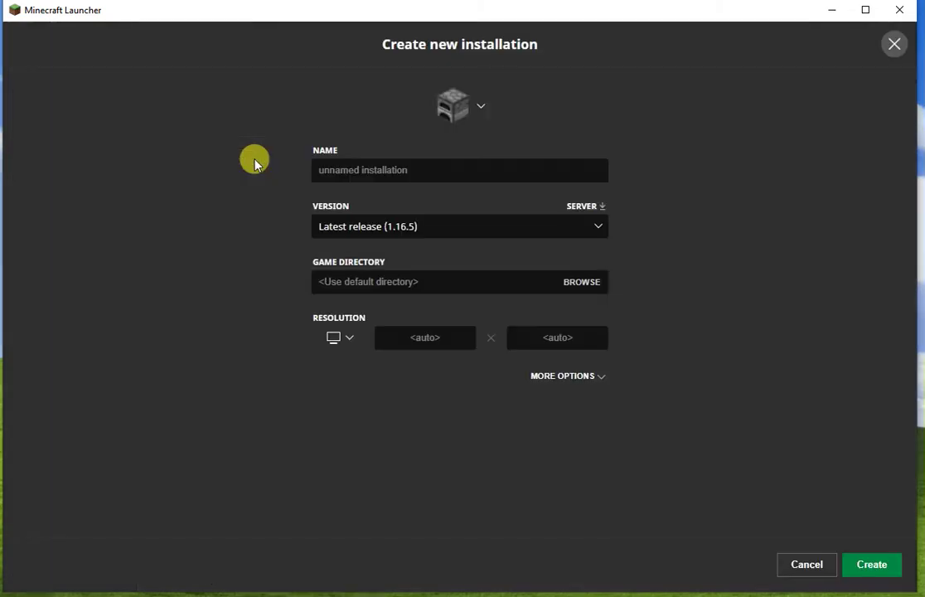
pyautogui.click(355, 169)
pyautogui.write('TinyBlocks')
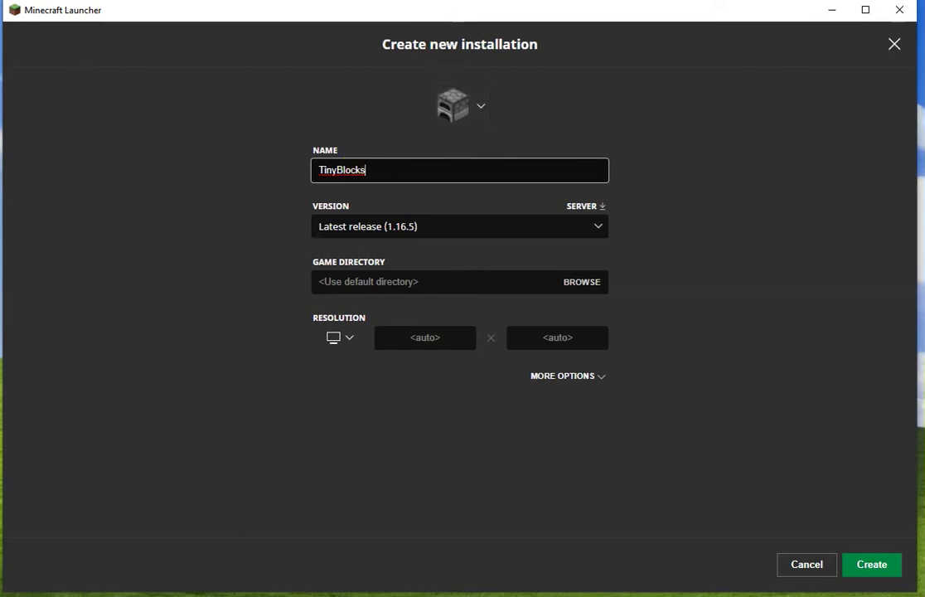
pyautogui.hotkey('alt', 'Tab')
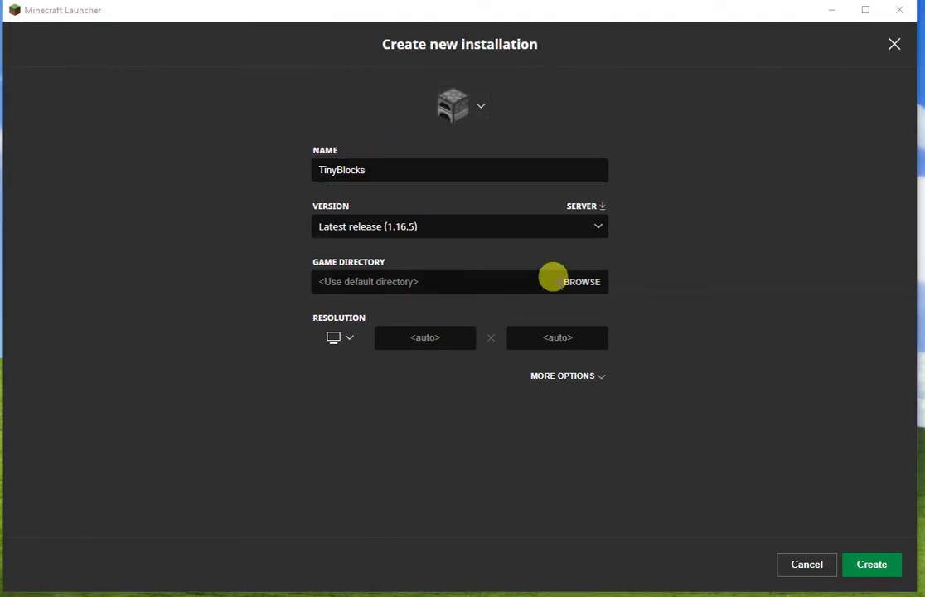
# Set its version to release 1.7.10-Forge10.13.4.1614-1.7.10 and create the installation
pyautogui.click(594, 230)
pyautogui.click(593, 231)
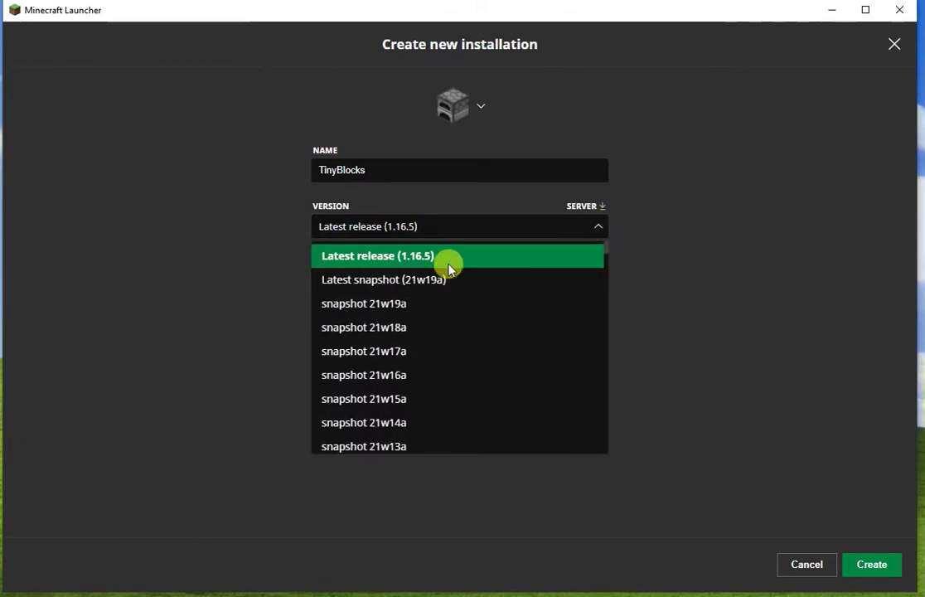
pyautogui.scroll(-15, 439, 291)
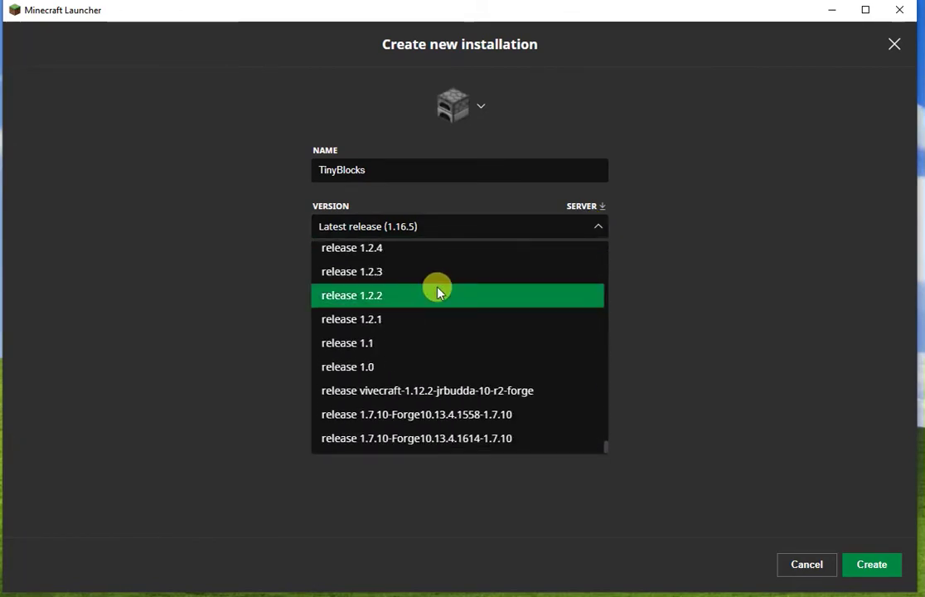
pyautogui.click(404, 446)
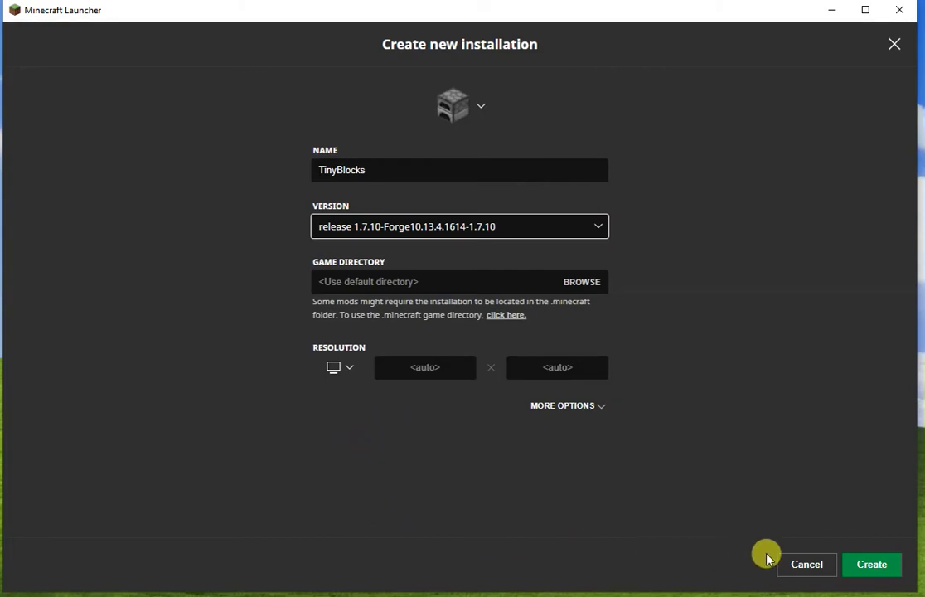
pyautogui.click(870, 567)
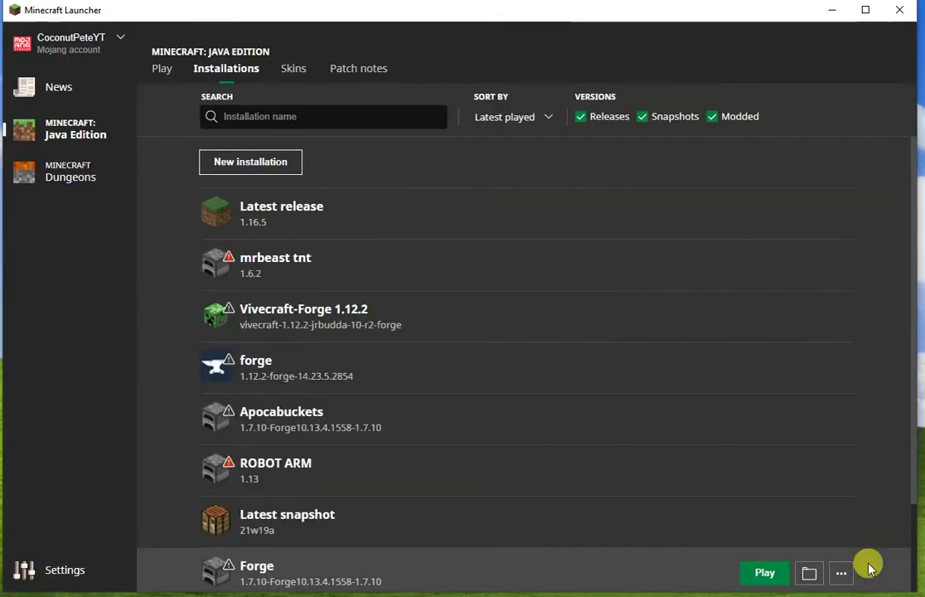
pyautogui.scroll(-2, 292, 241)
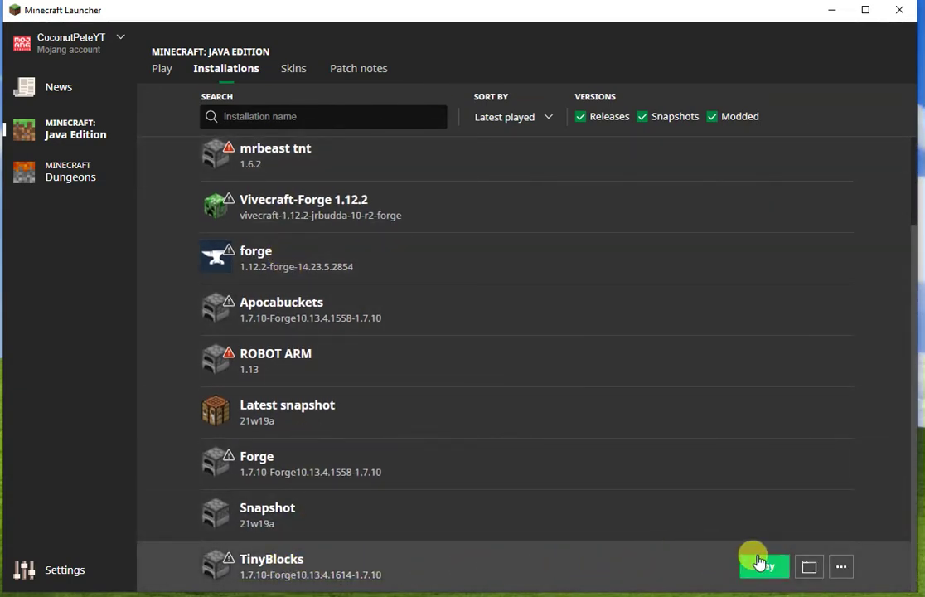
# Open the TinyBlocks game folder's mods directory and paste SlimeVoid-Library-1.7.10.jar into it
pyautogui.click(809, 568)
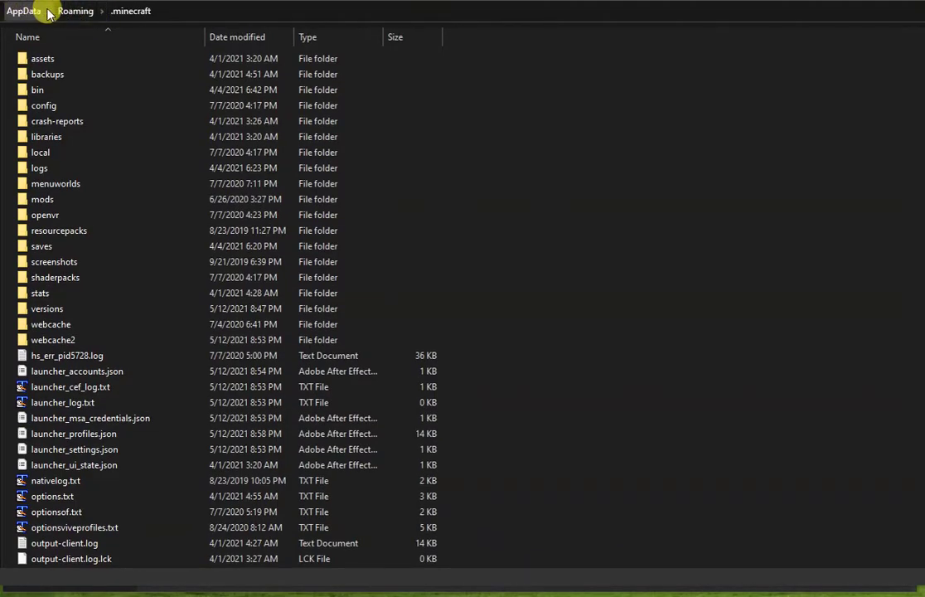
pyautogui.doubleClick(27, 201)
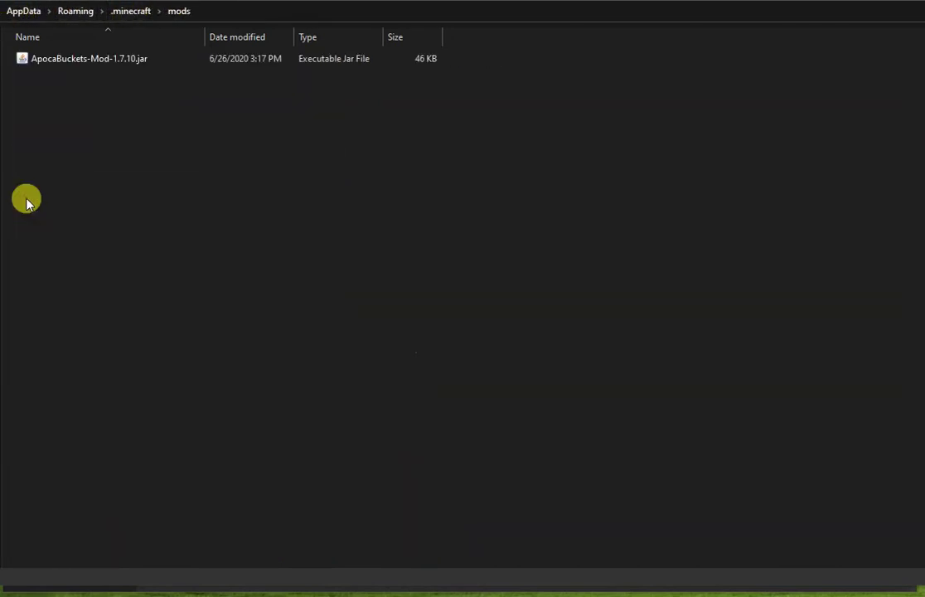
pyautogui.rightClick(93, 128)
pyautogui.click(118, 229)
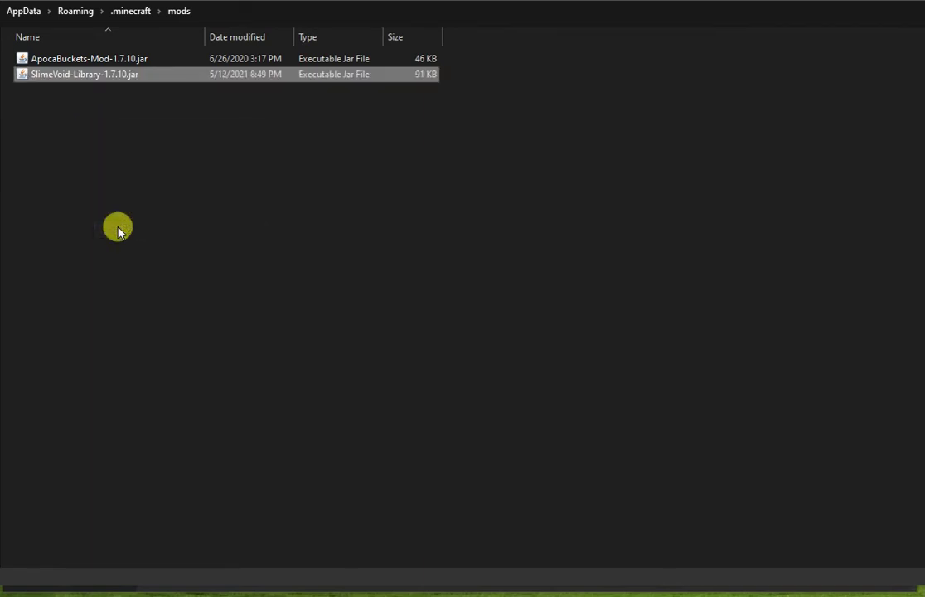
pyautogui.click(123, 177)
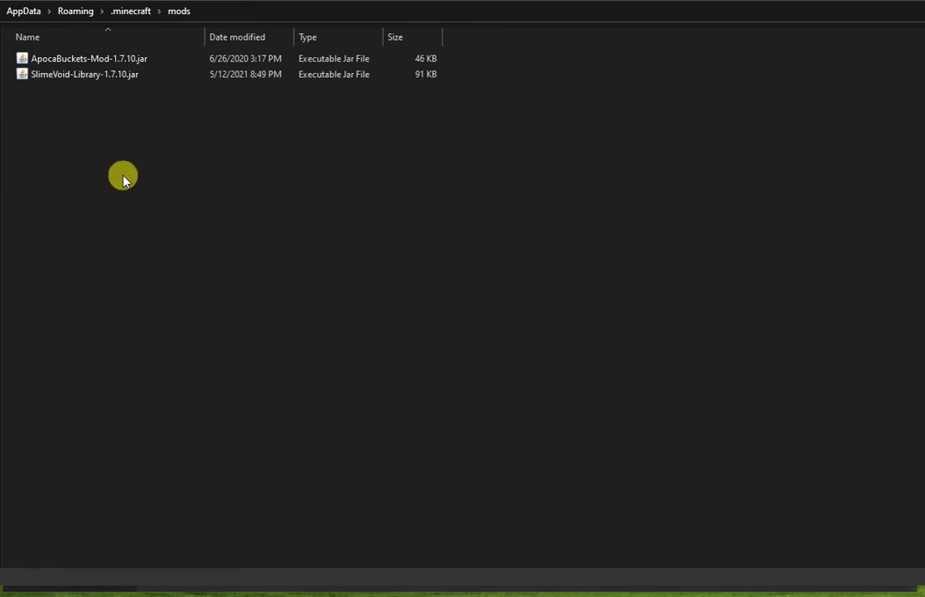
pyautogui.hotkey('alt', 'Tab')
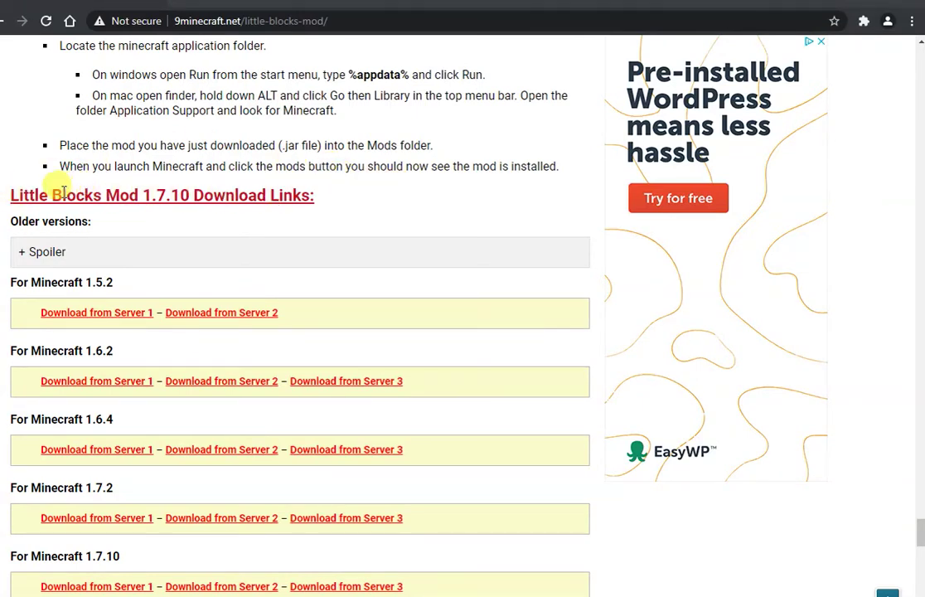
# Open the Little Blocks Mod download page for Minecraft 1.7.10
pyautogui.moveTo(10, 192); pyautogui.dragTo(315, 198)
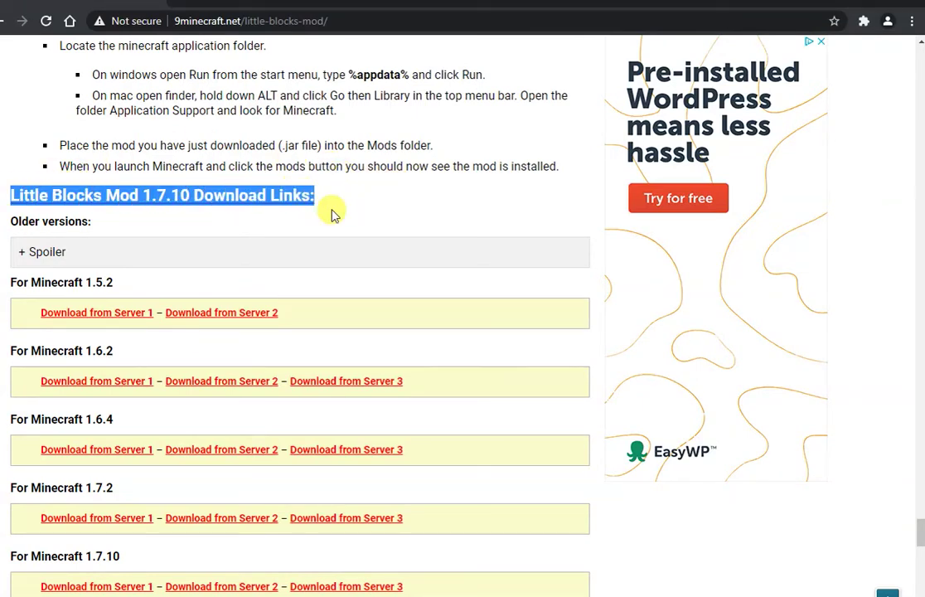
pyautogui.click(355, 227)
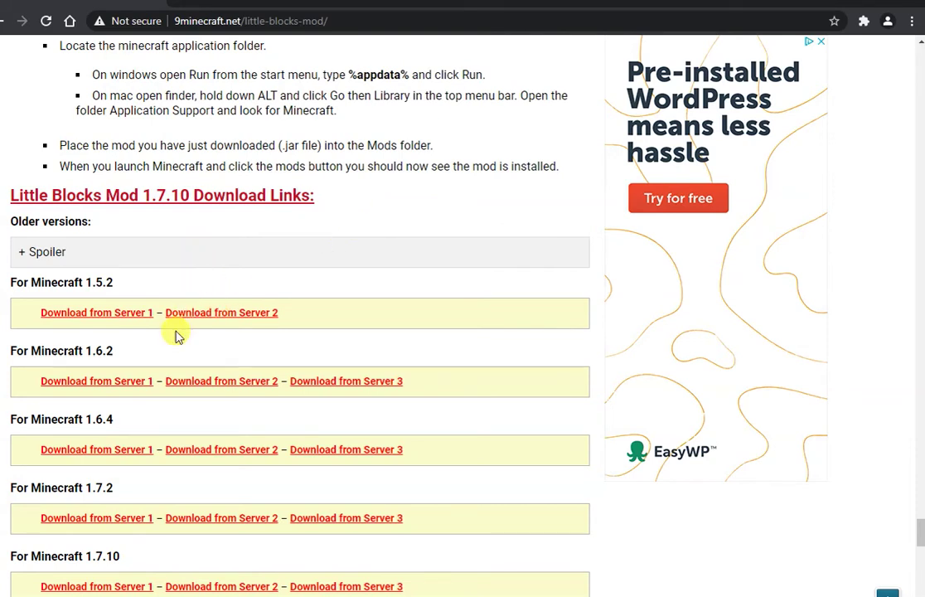
pyautogui.moveTo(11, 558); pyautogui.dragTo(119, 551)
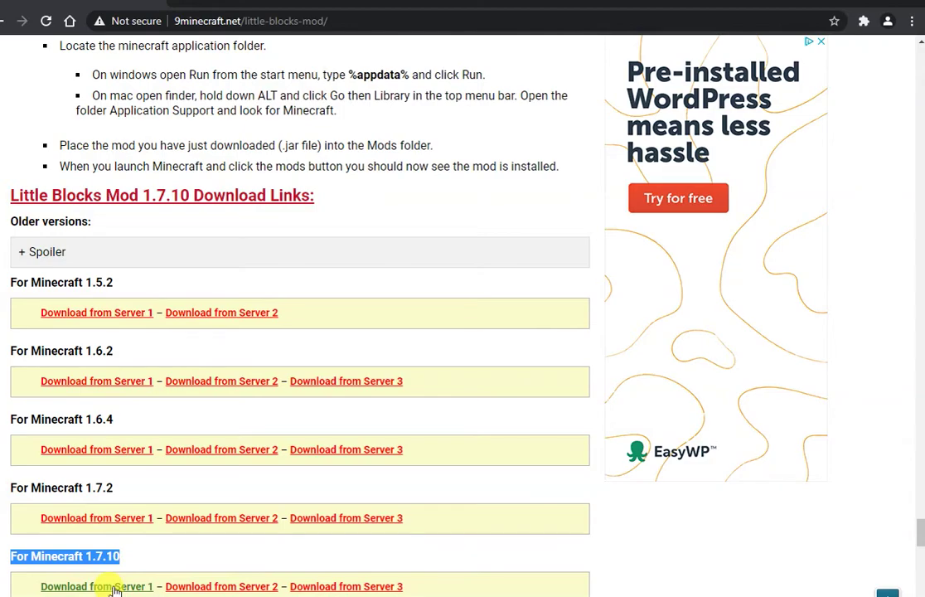
pyautogui.click(113, 587)
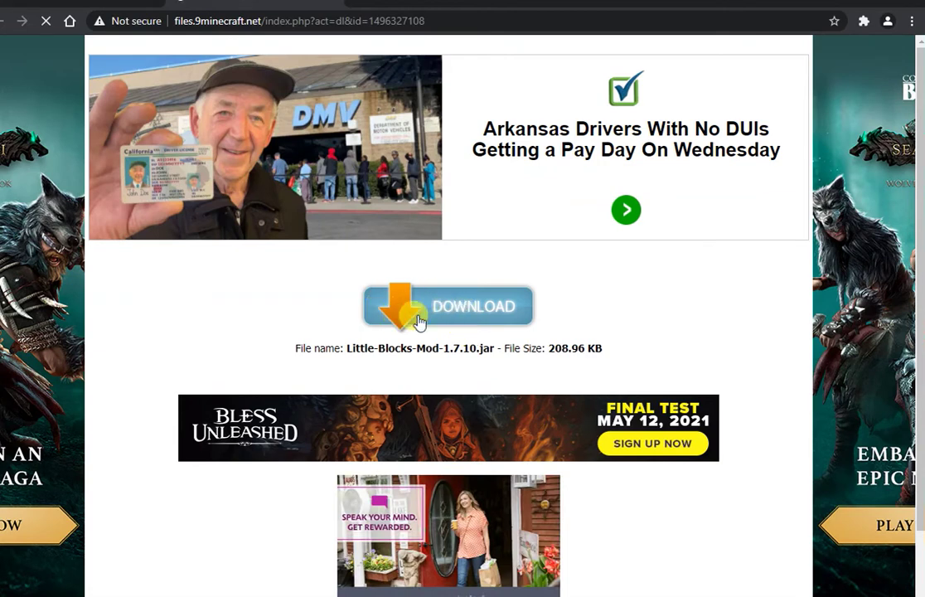
# Download and keep Little-Blocks-Mod-1.7.10.jar, then show it in its folder
pyautogui.click(469, 310)
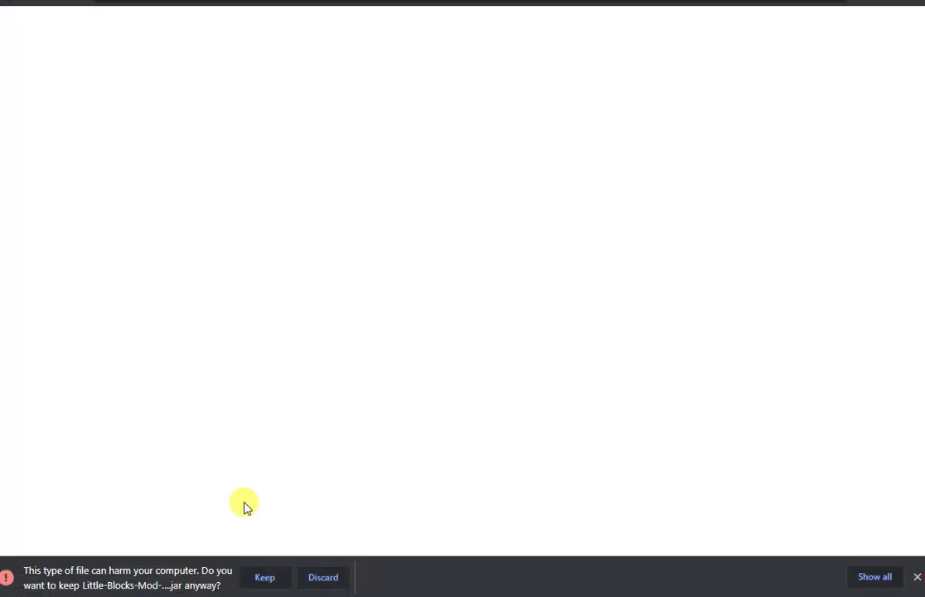
pyautogui.click(265, 578)
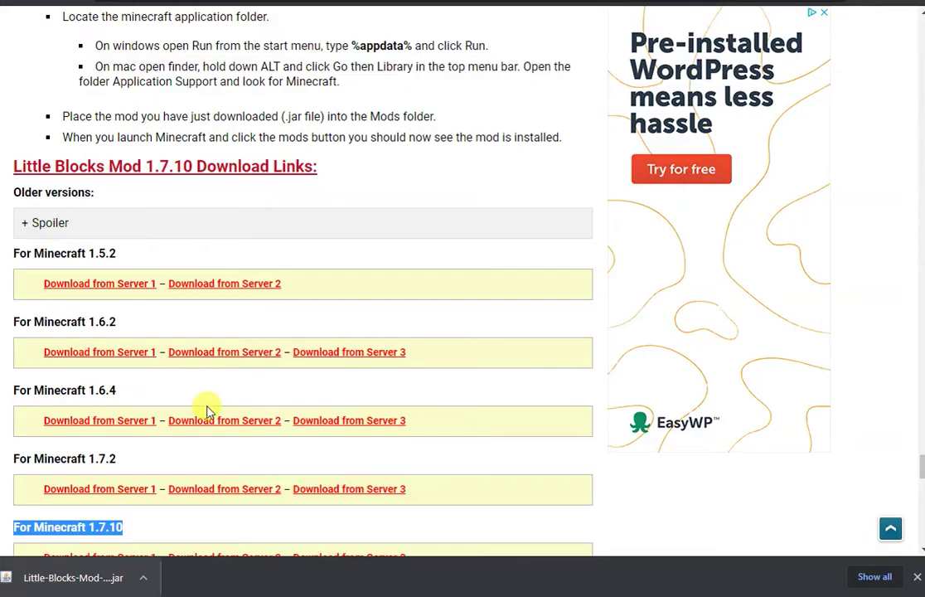
pyautogui.click(145, 581)
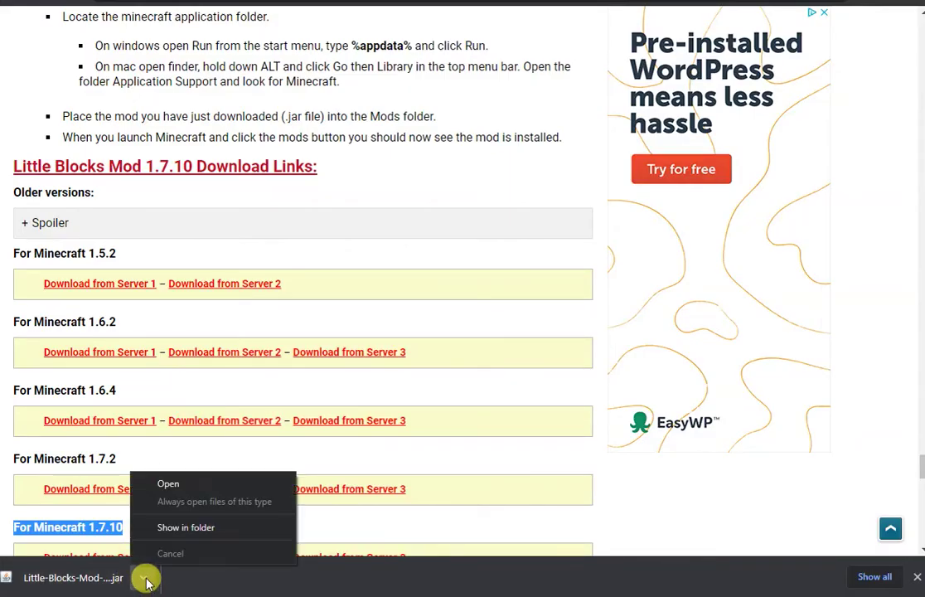
pyautogui.click(172, 533)
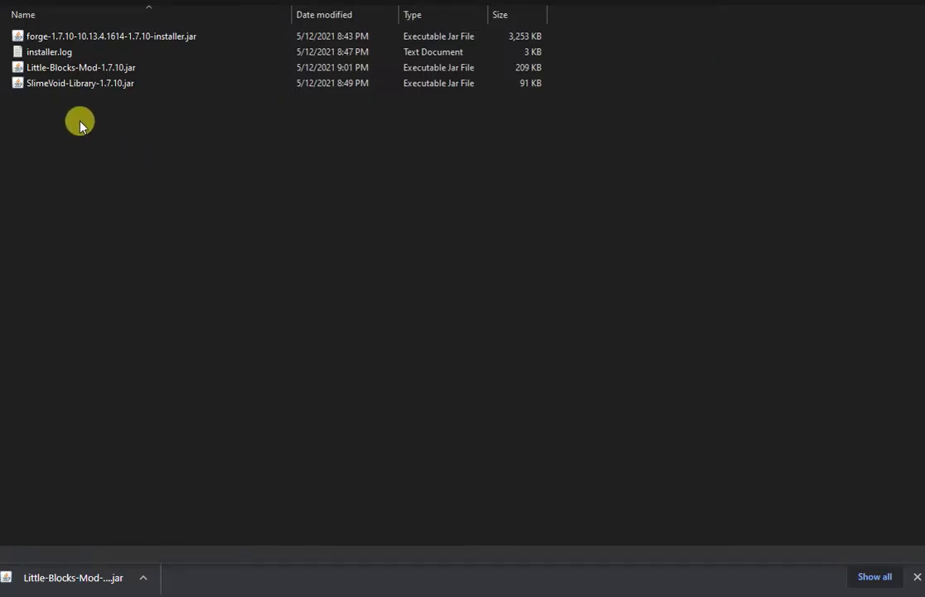
# Copy Little-Blocks-Mod-1.7.10.jar and return to the launcher's Installations list
pyautogui.rightClick(106, 71)
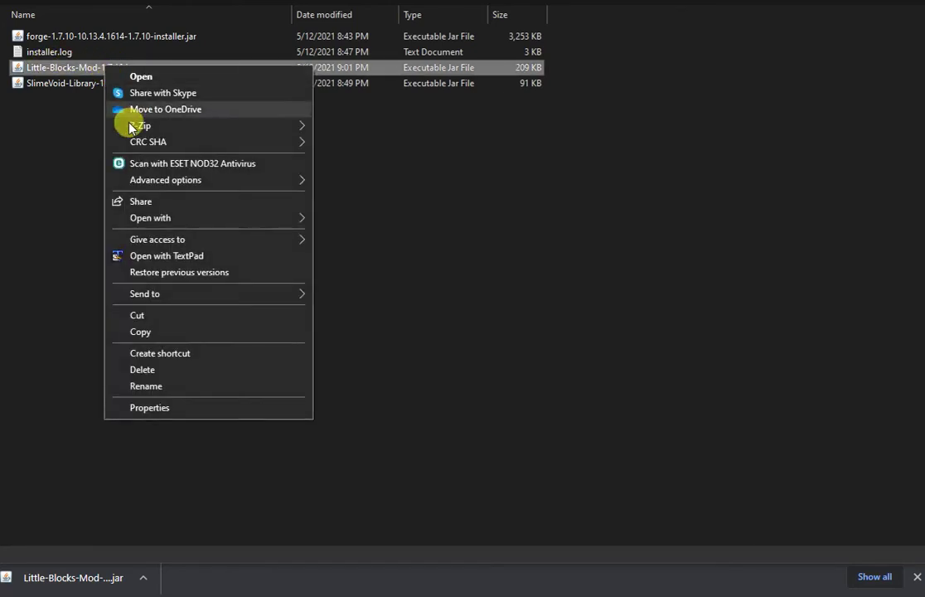
pyautogui.click(149, 334)
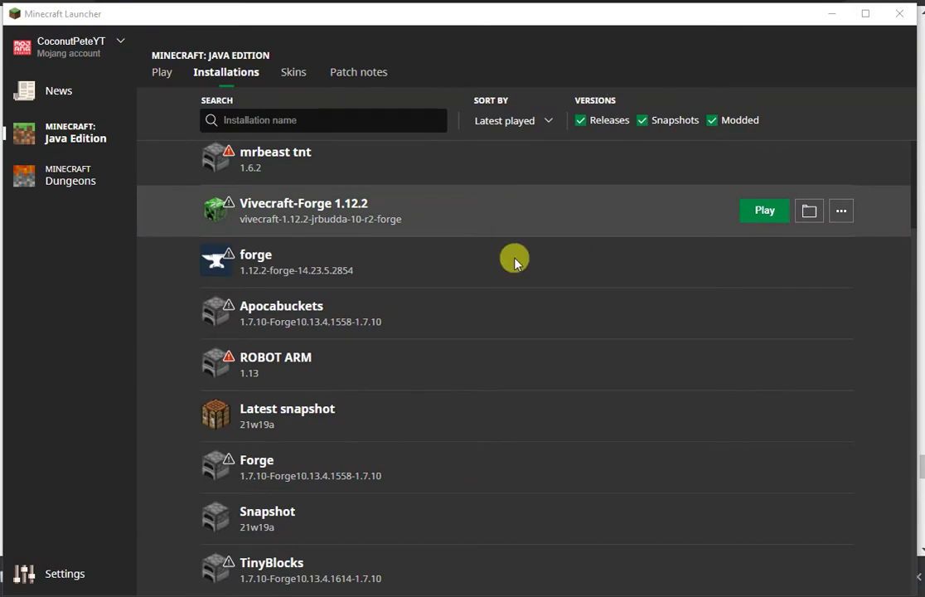
pyautogui.moveTo(631, 585)
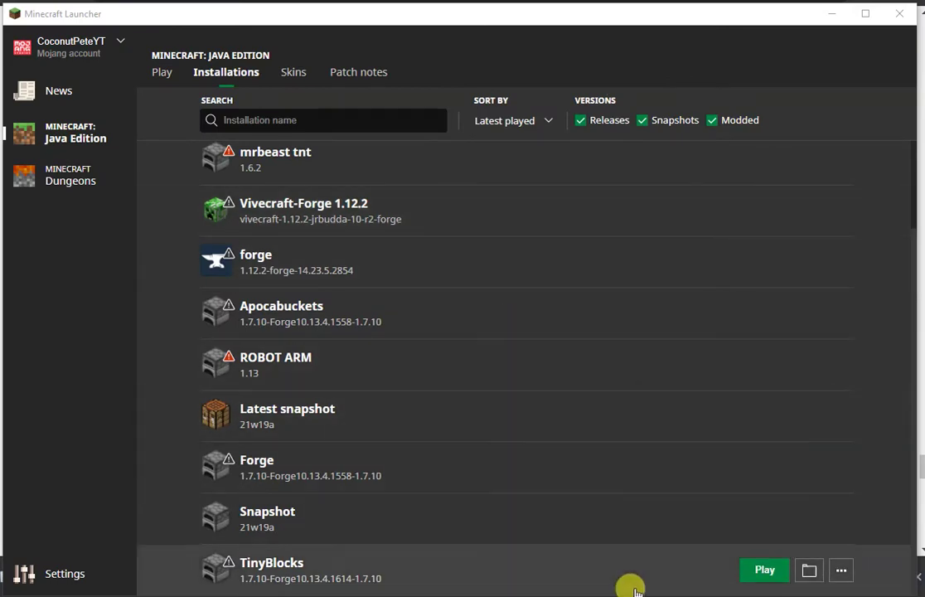
# Paste Little-Blocks-Mod-1.7.10.jar into the TinyBlocks .minecraft mods folder beside SlimeVoid-Library-1.7.10.jar
pyautogui.click(806, 572)
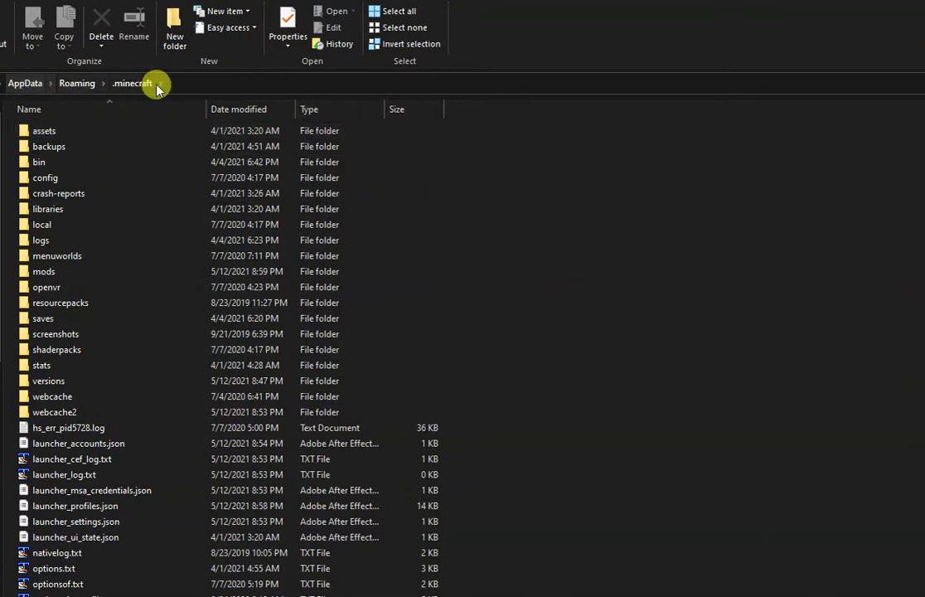
pyautogui.click(22, 271)
pyautogui.doubleClick(22, 271)
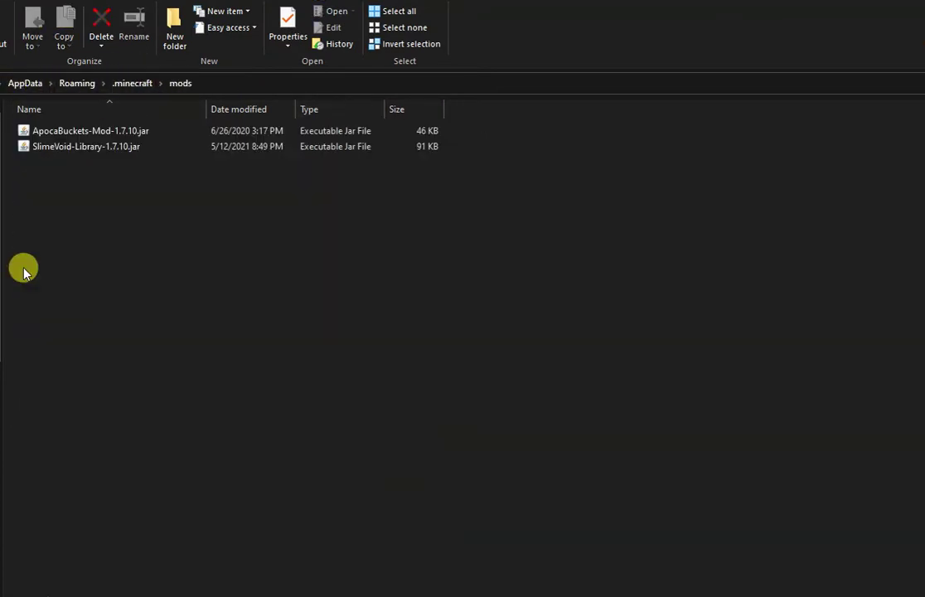
pyautogui.rightClick(82, 245)
pyautogui.click(114, 344)
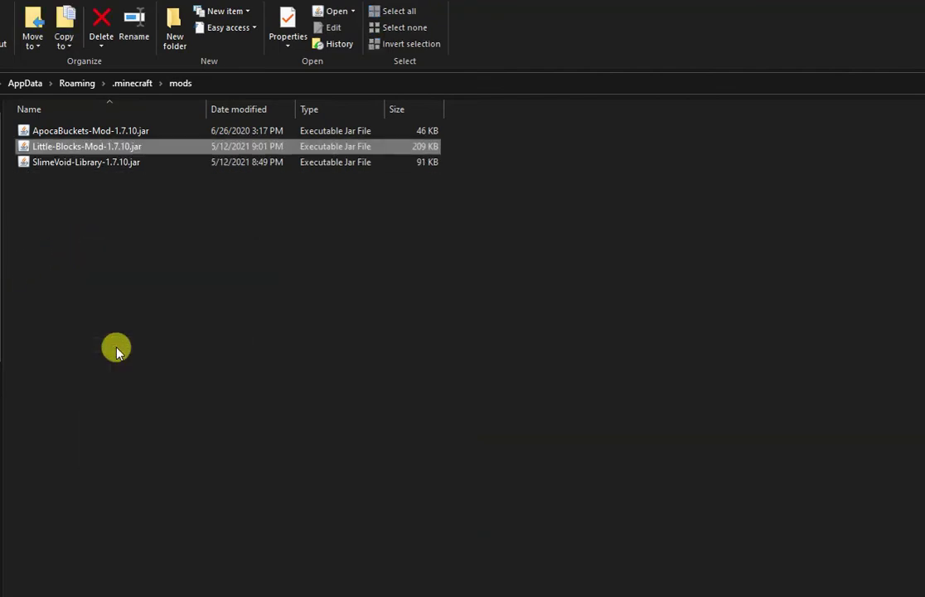
pyautogui.click(126, 271)
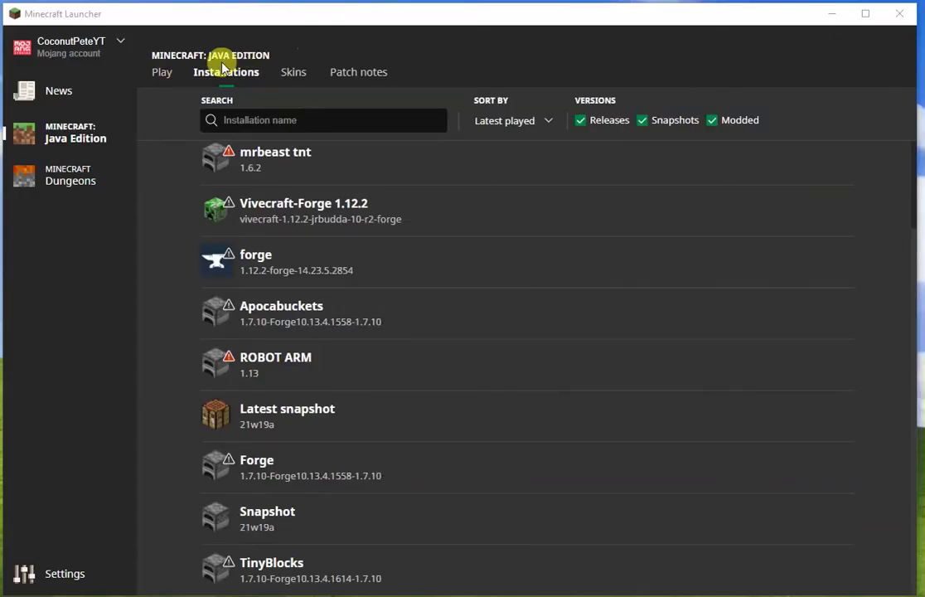
# Select the TinyBlocks 1.7.10 Forge installation on the Play page and press Play
pyautogui.click(161, 73)
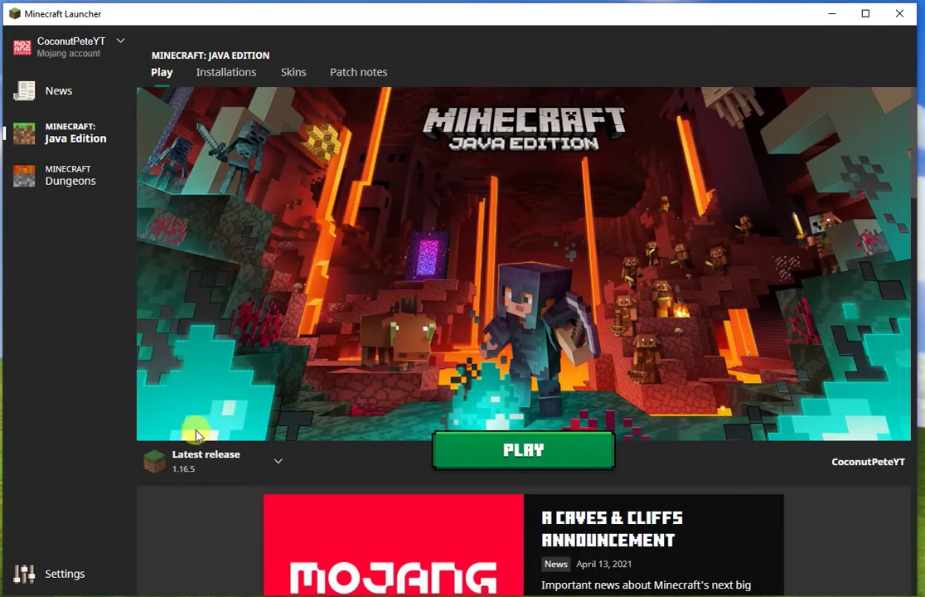
pyautogui.click(273, 459)
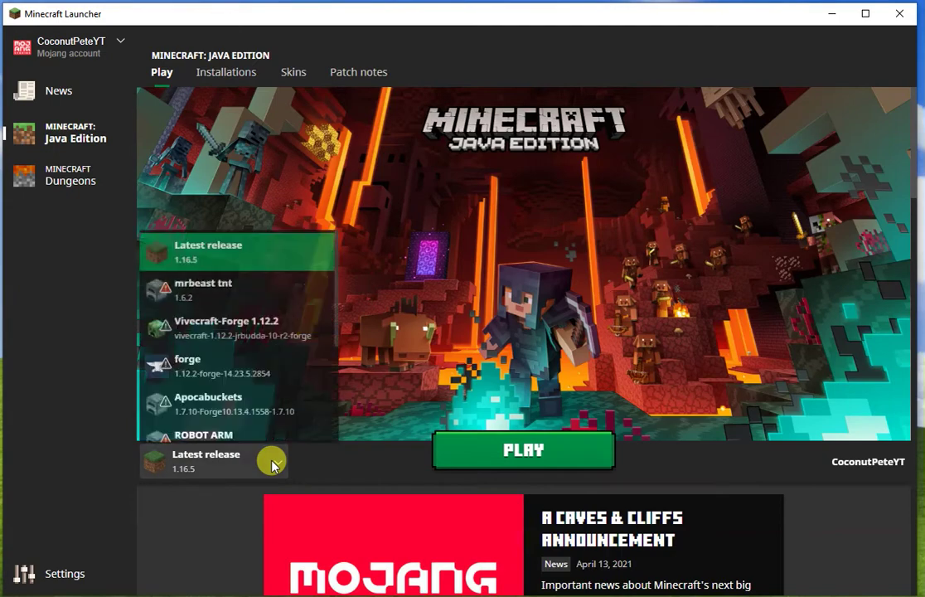
pyautogui.scroll(-6, 230, 359)
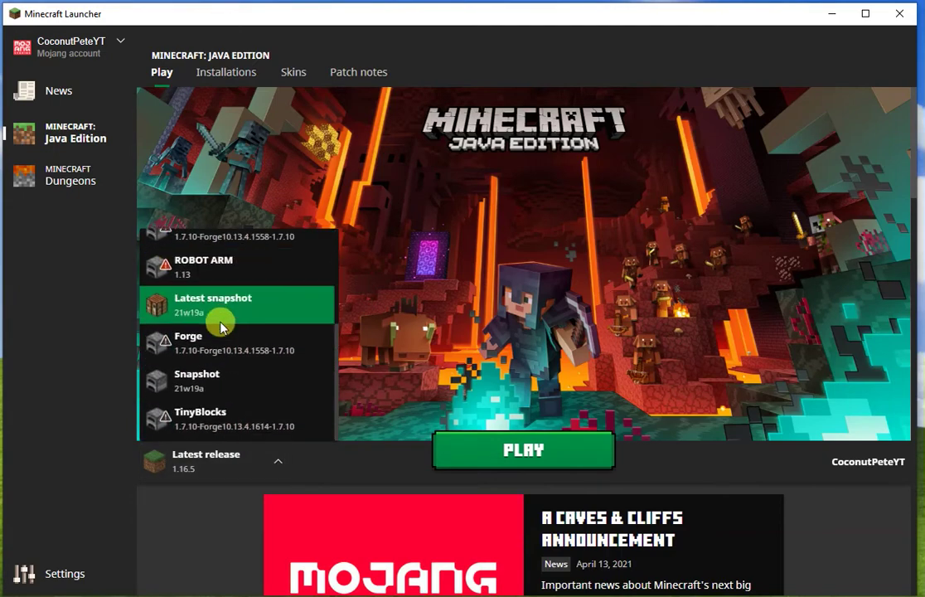
pyautogui.scroll(2, 222, 333)
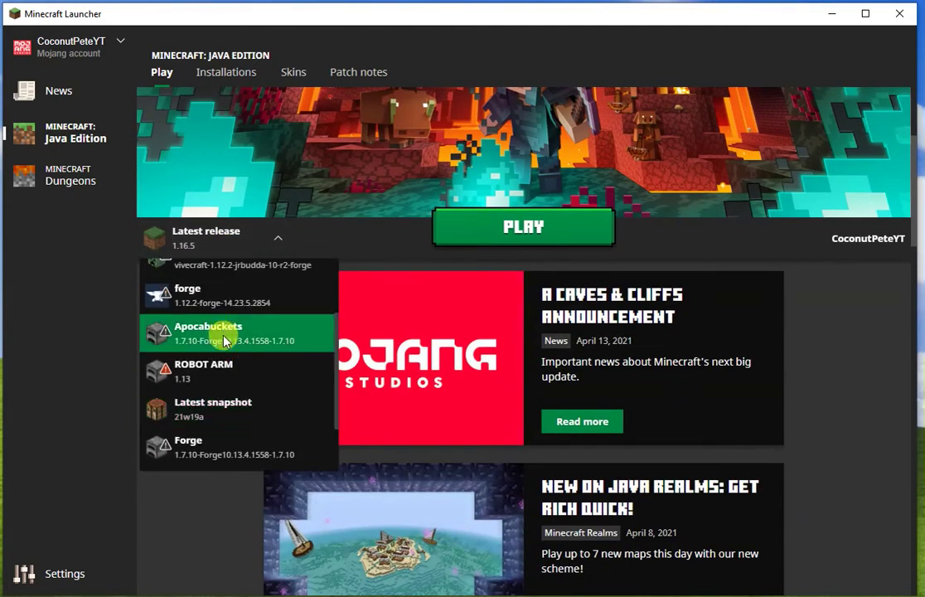
pyautogui.scroll(-2, 206, 432)
pyautogui.click(205, 450)
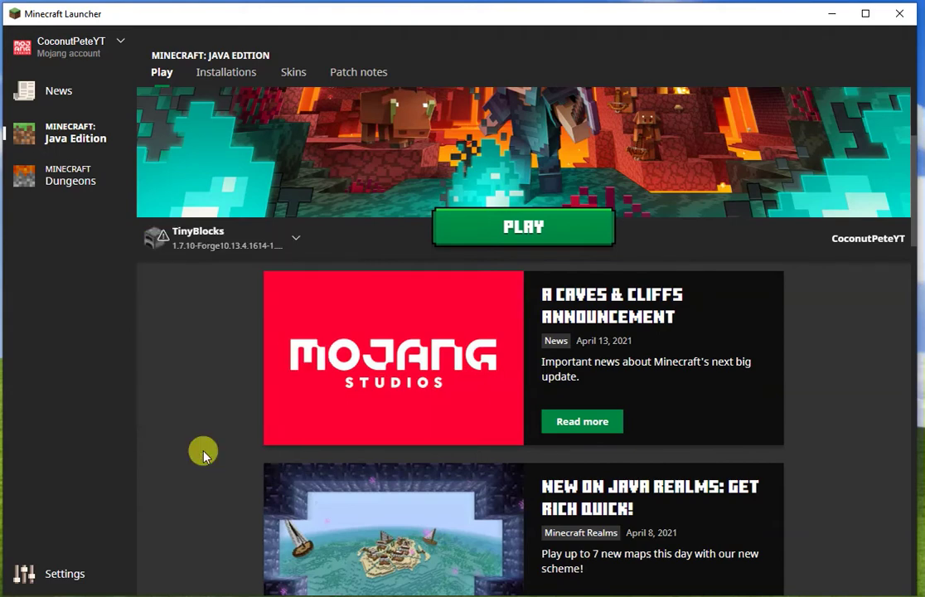
pyautogui.scroll(2, 198, 368)
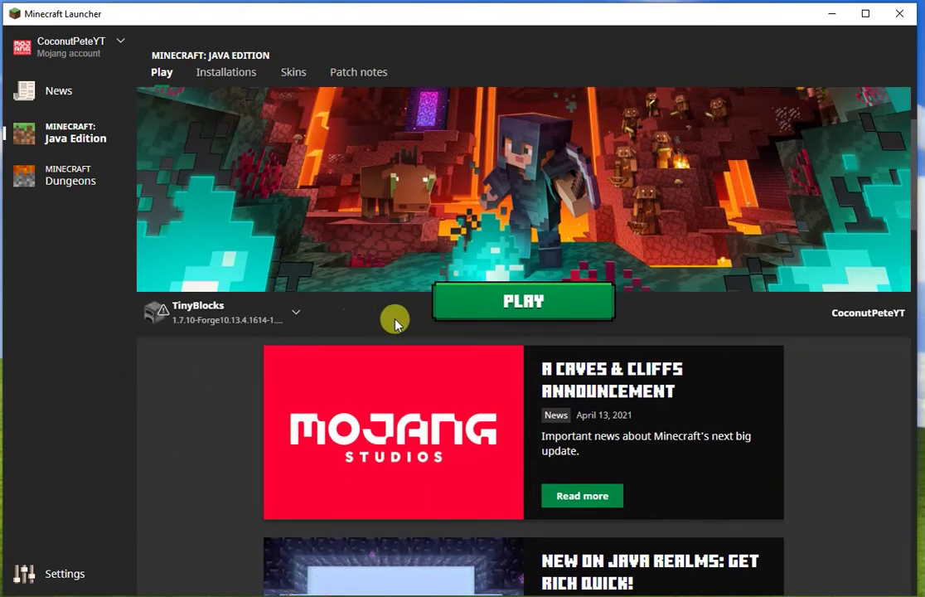
pyautogui.moveTo(177, 313)
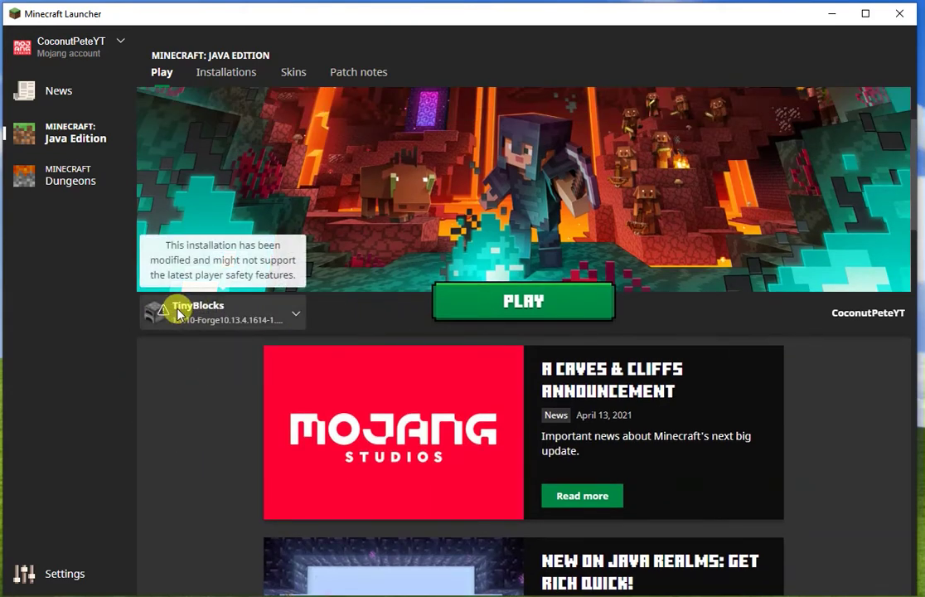
pyautogui.click(511, 311)
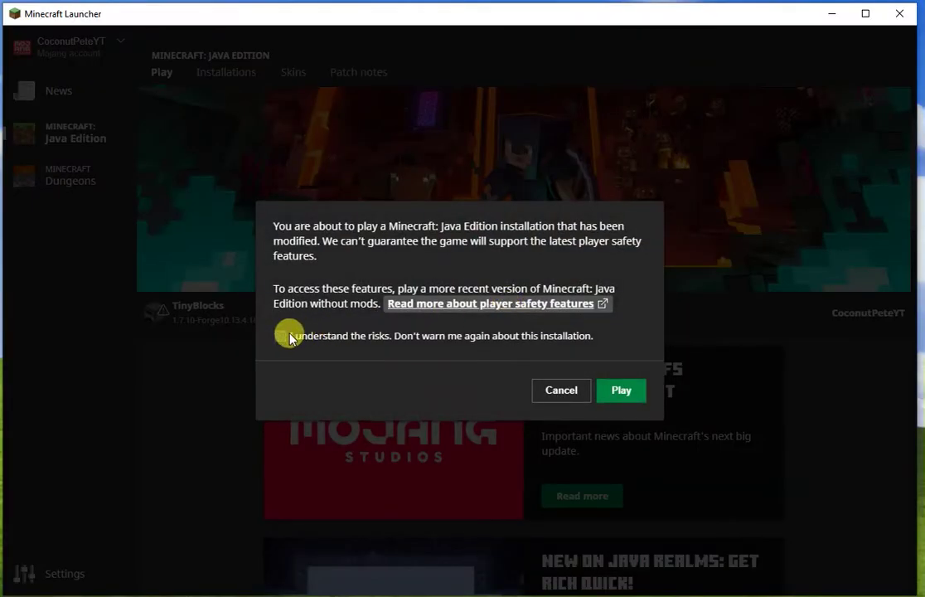
# Accept 'I understand the risks' and launch TinyBlocks to the Forge 10.13.4.1614 title screen
pyautogui.click(284, 336)
pyautogui.click(624, 393)
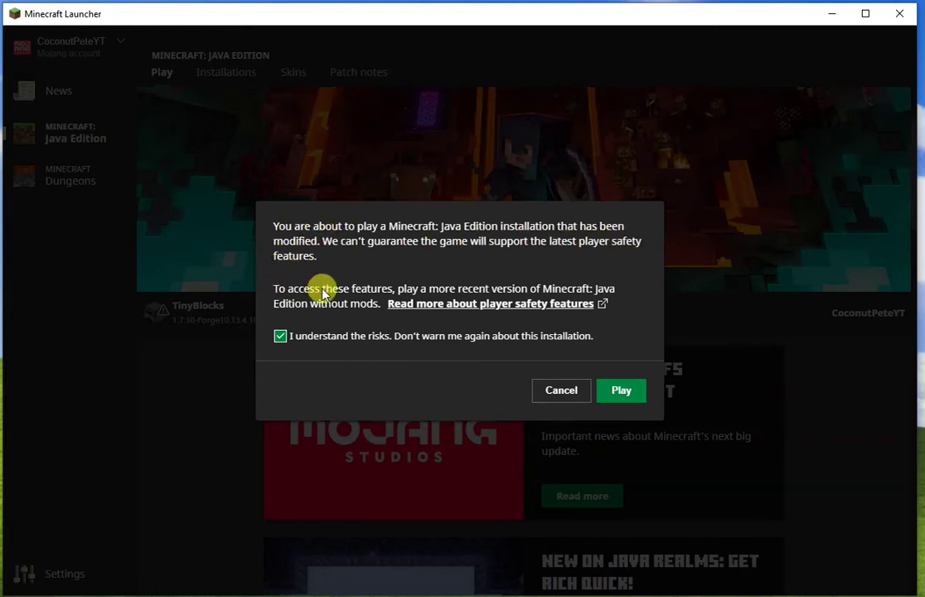
pyautogui.click(622, 391)
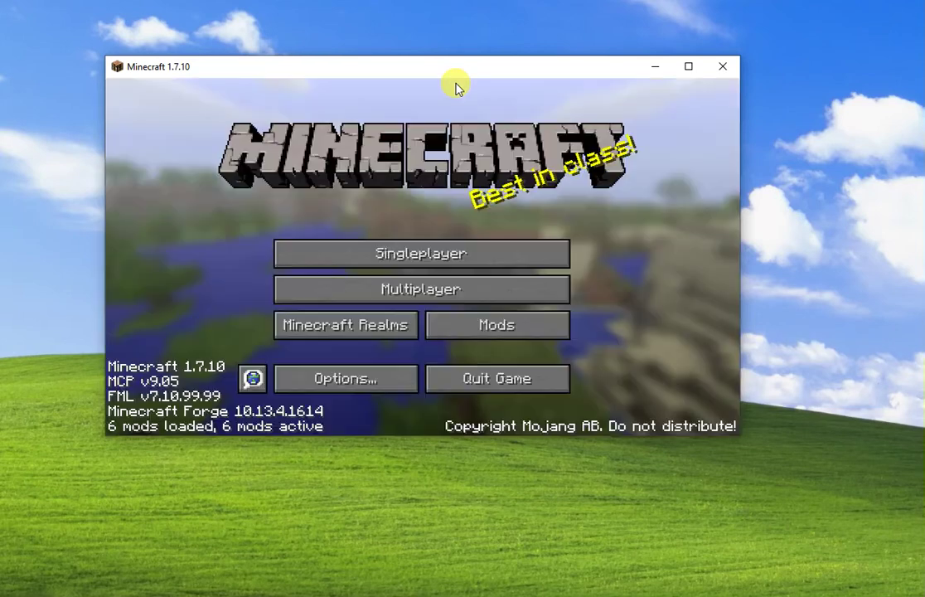
# Open Mods and scroll to see Slimevoid Library 2.0.4.7 and Little Blocks 2.2.4.4 listed
pyautogui.click(486, 327)
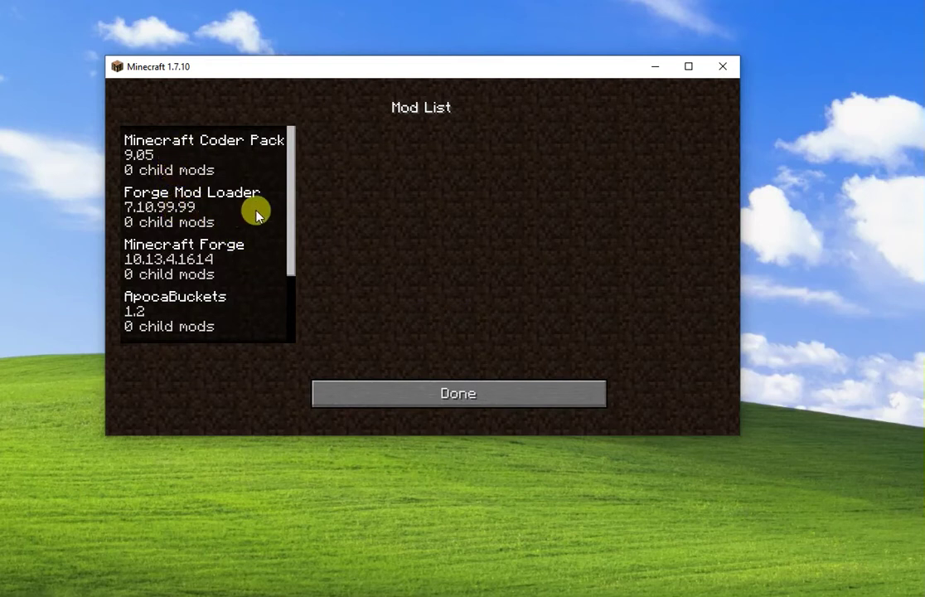
pyautogui.moveTo(296, 199); pyautogui.dragTo(292, 294)
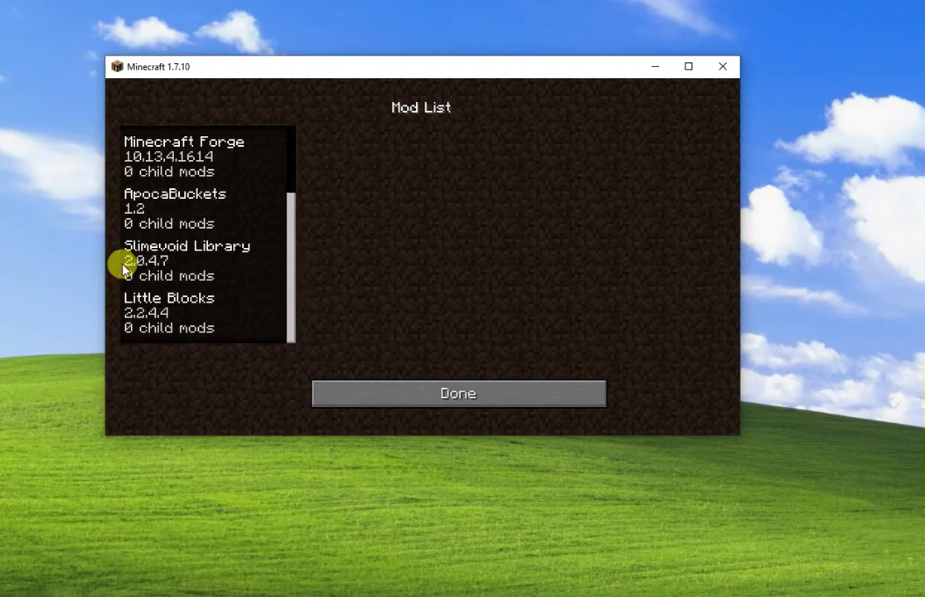